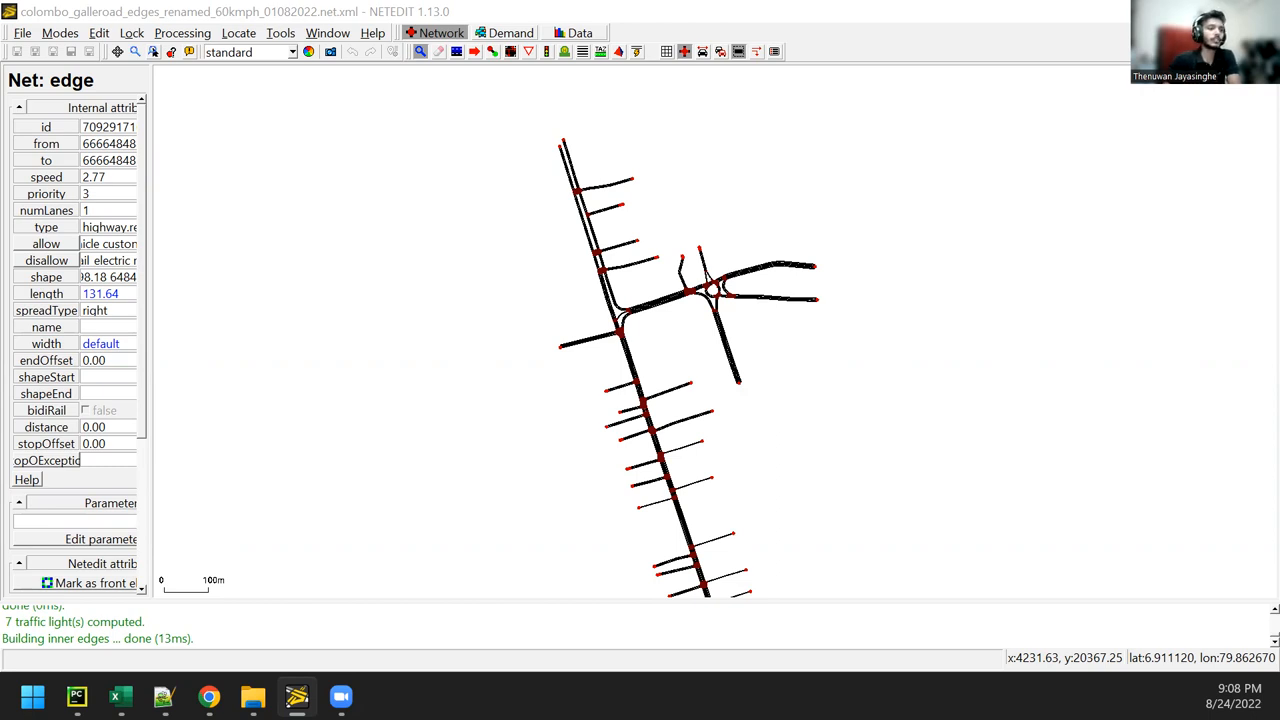
Pan the canvas to survey the corridor, its upper junction and the curved side road
left_click_drag(770, 370, 597, 226)
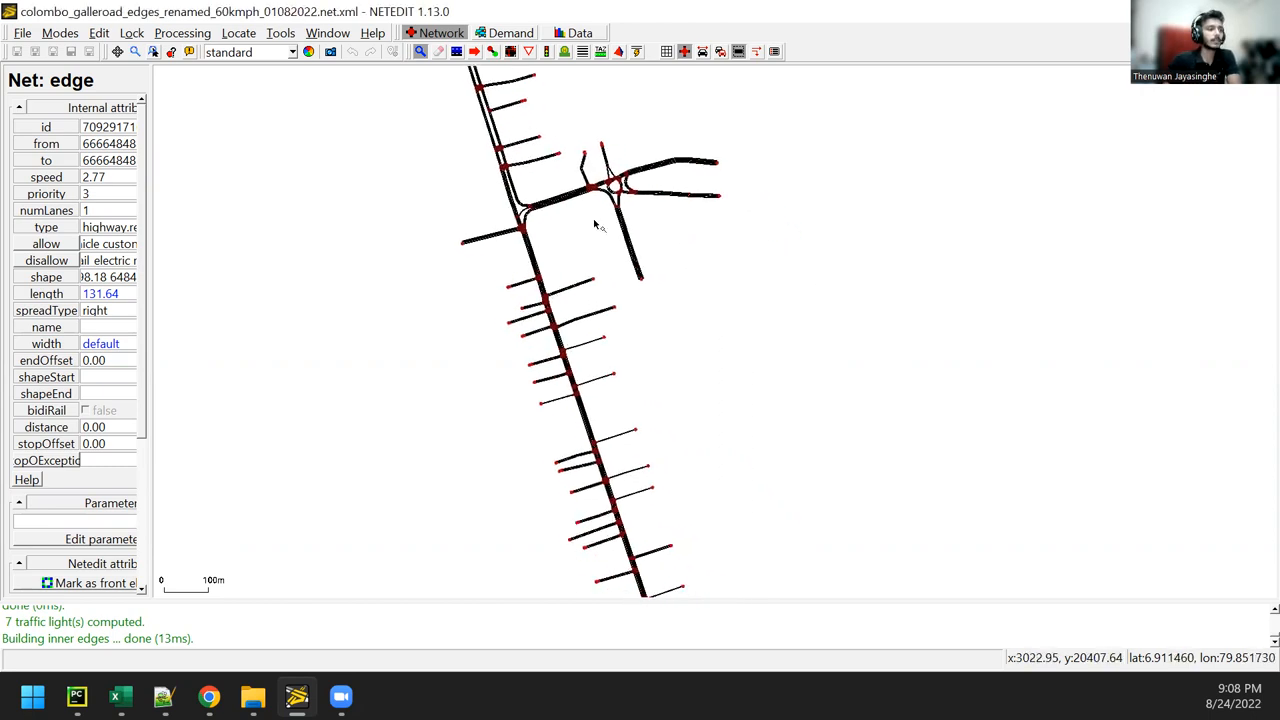
scroll(597, 226, "up", 2)
scroll(560, 240, "down", 2)
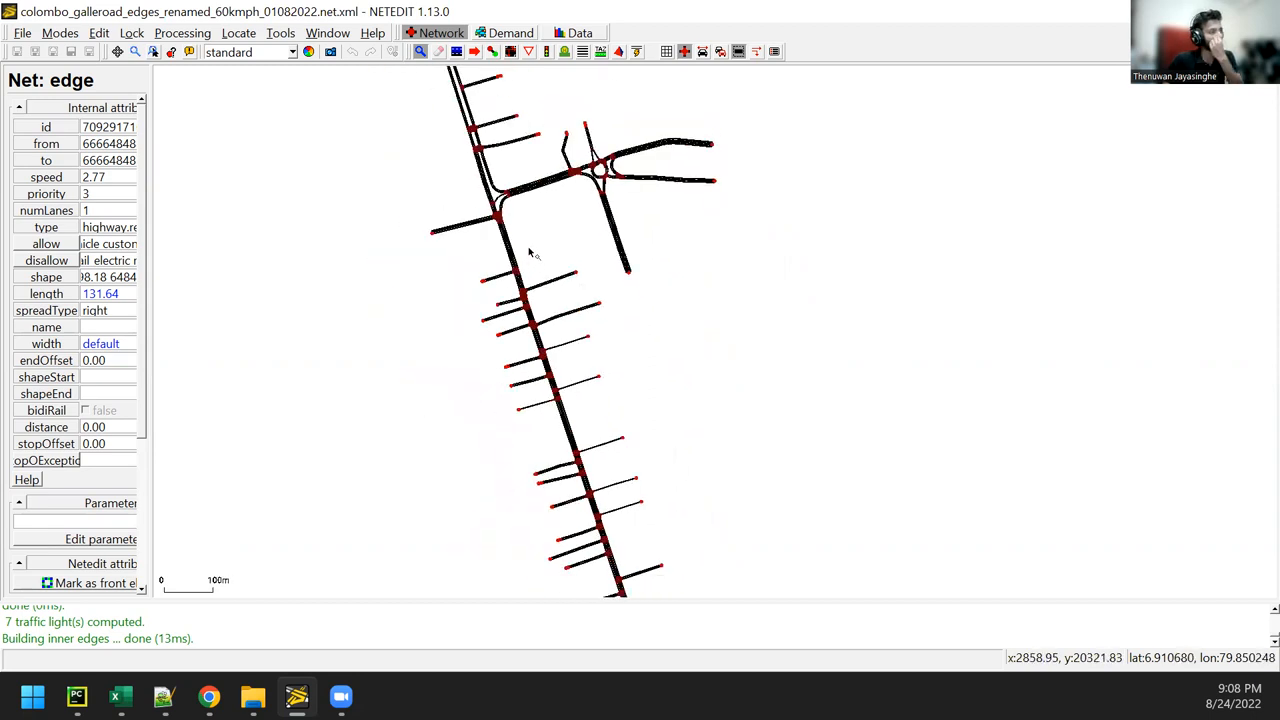
scroll(540, 250, "down", 1)
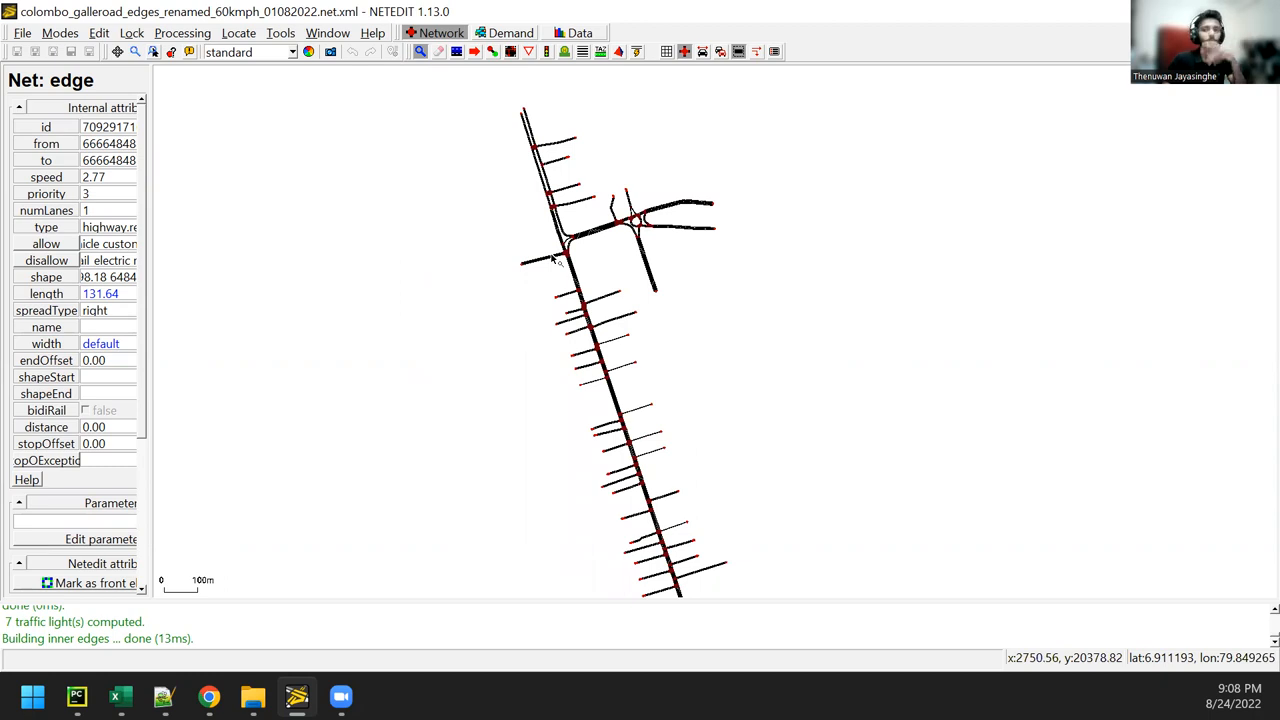
left_click_drag(891, 420, 769, 194)
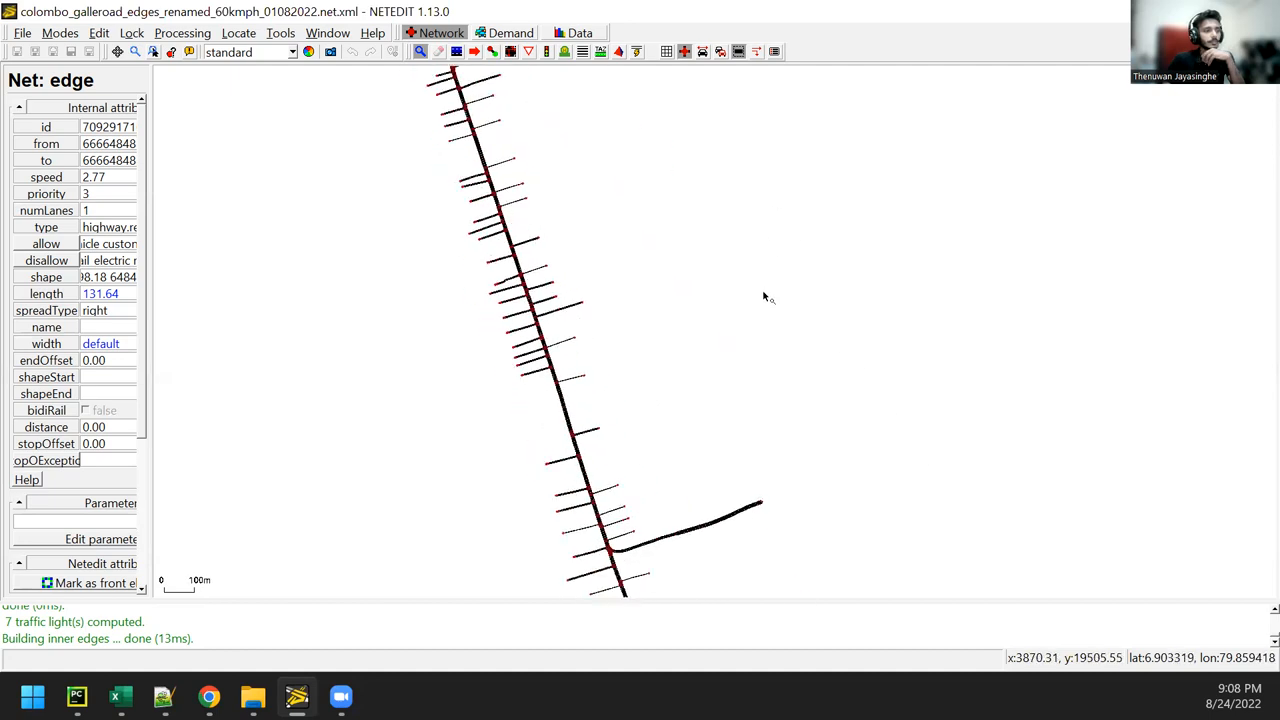
left_click_drag(764, 297, 807, 392)
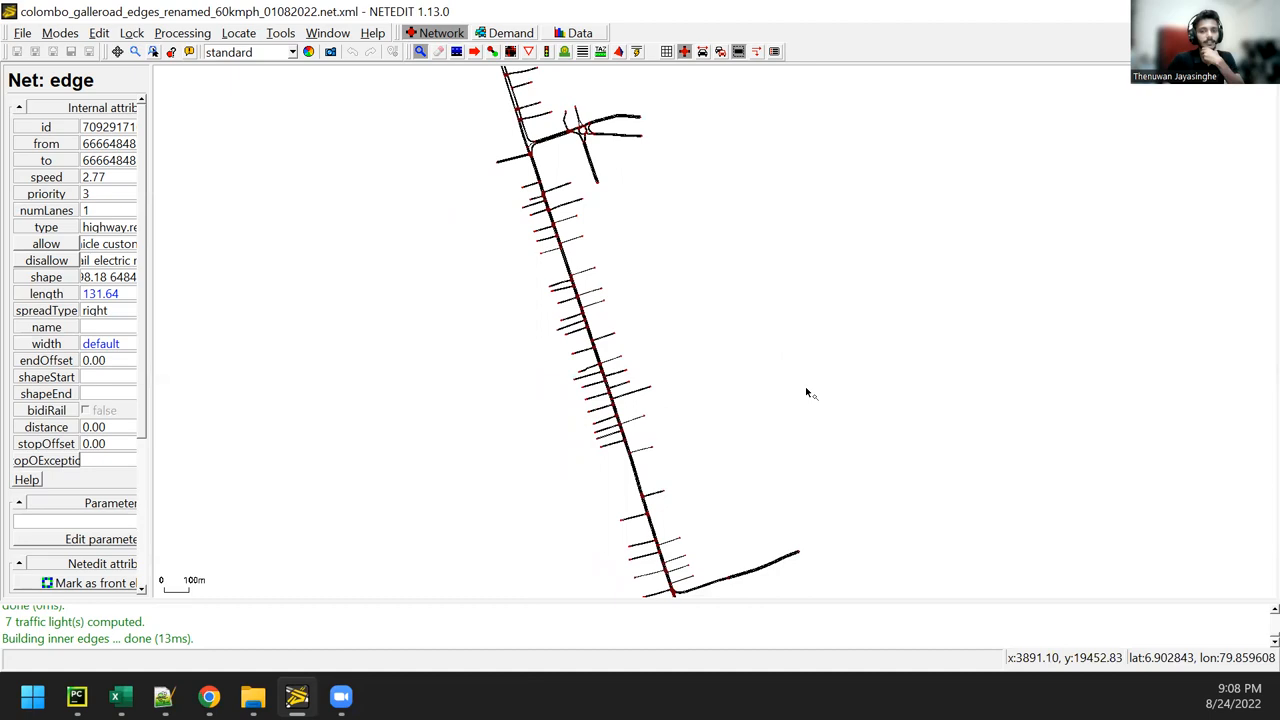
left_click_drag(671, 500, 757, 290)
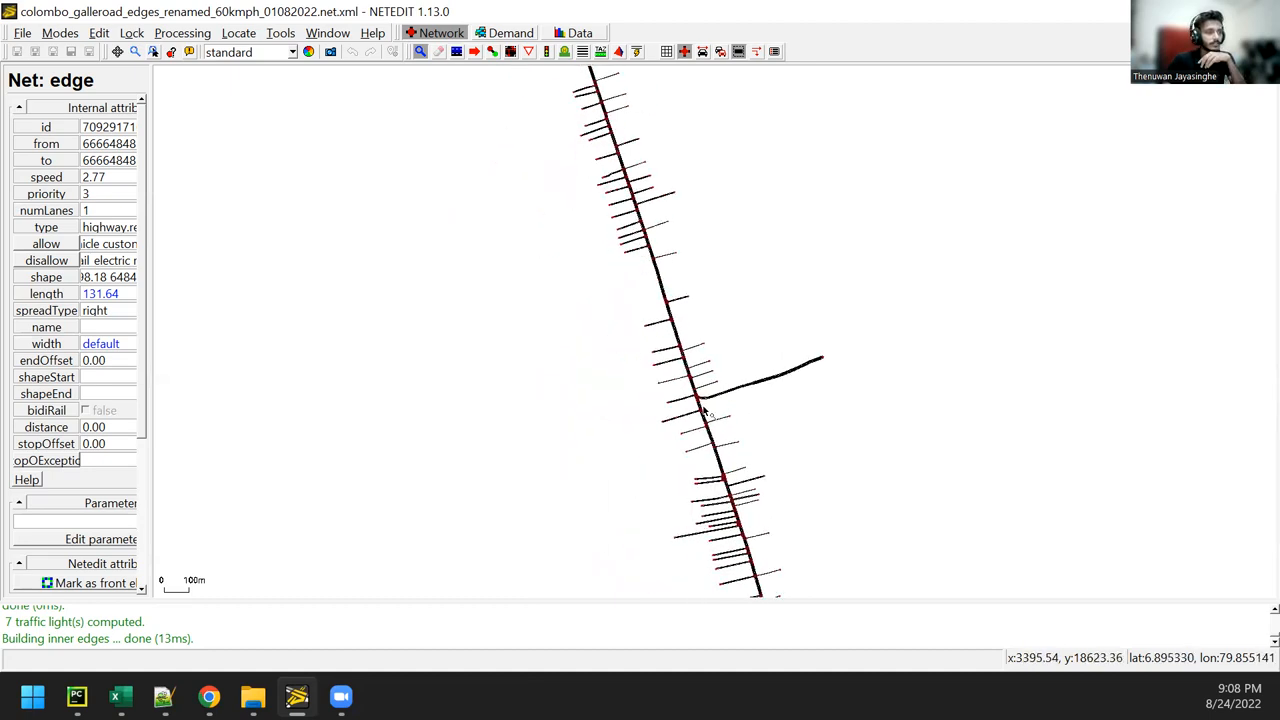
scroll(703, 412, "up", 3)
scroll(700, 430, "up", 3)
scroll(700, 440, "up", 2)
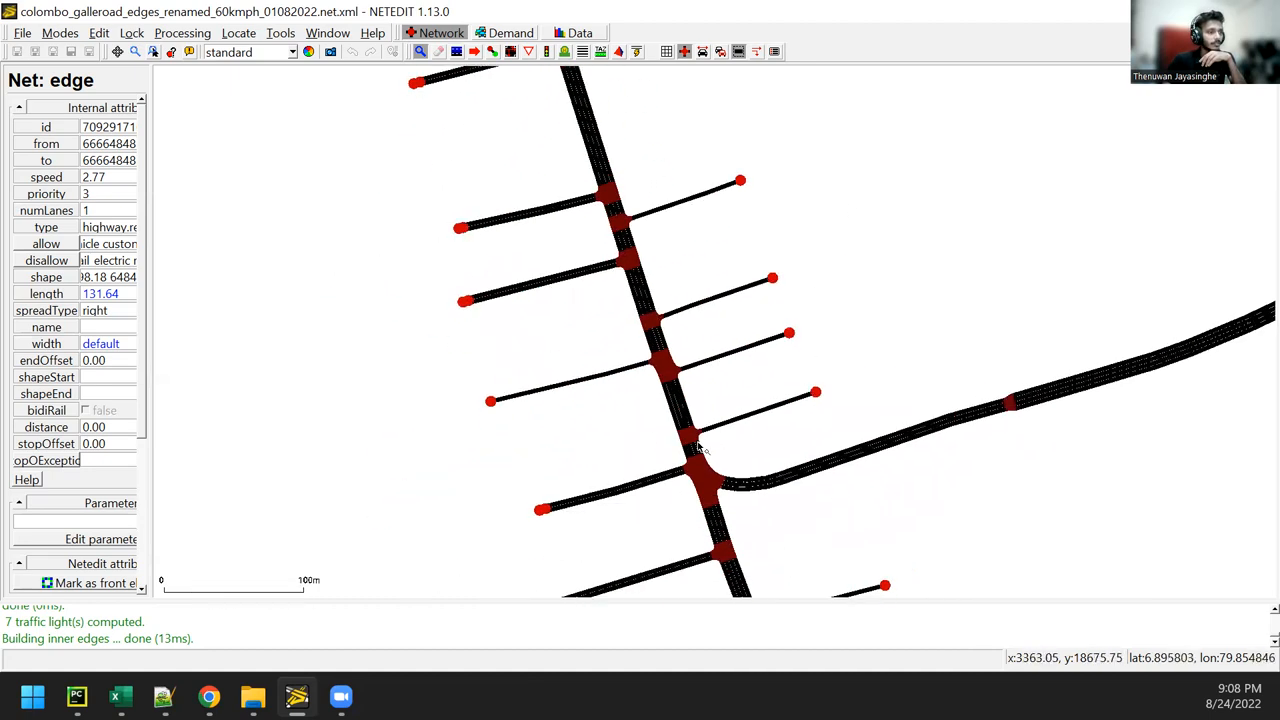
Inspect the attributes of two four-lane Galle Road main-road edges (speed 16.67)
left_click(693, 450)
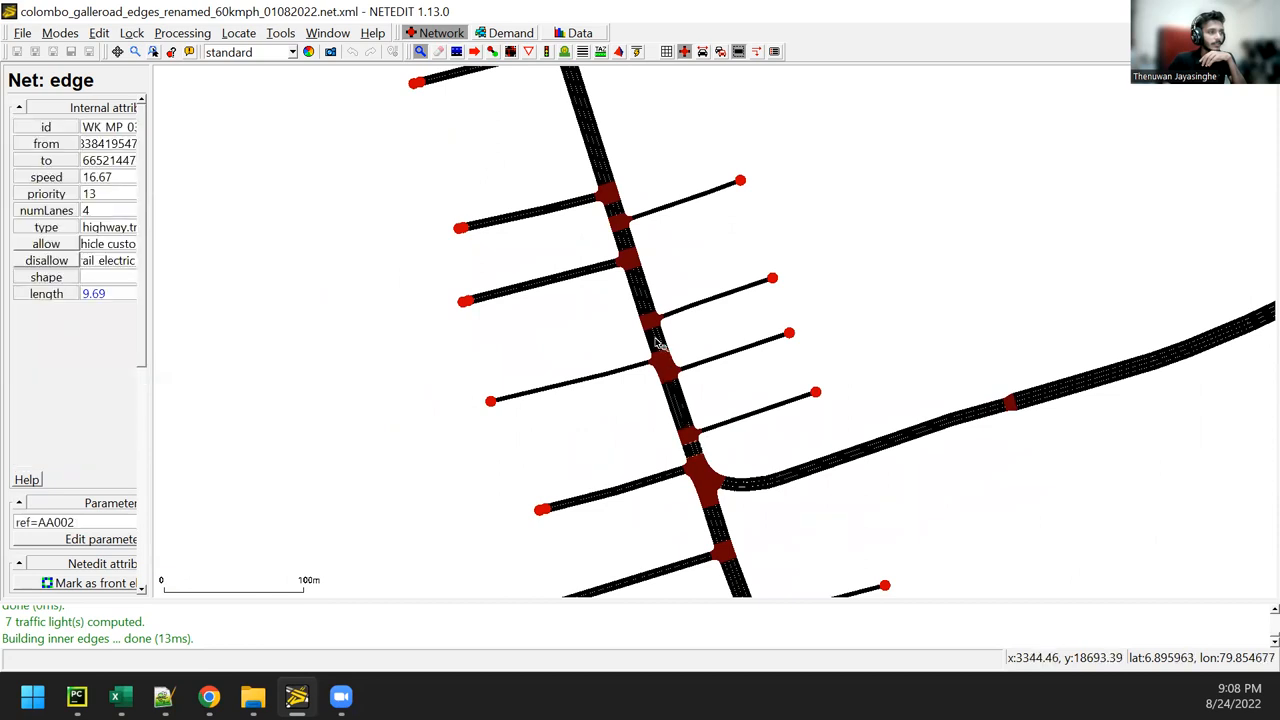
left_click(633, 263)
scroll(814, 369, "down", 3)
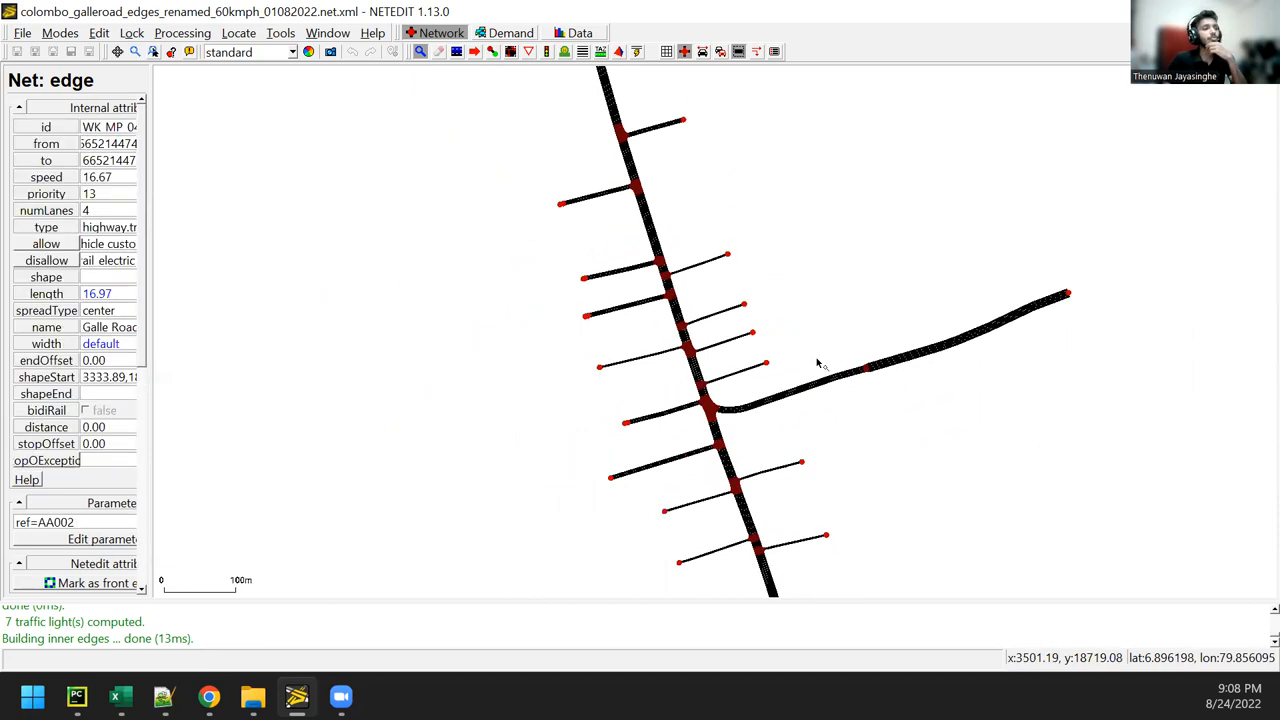
scroll(818, 300, "down", 2)
scroll(822, 222, "down", 2)
scroll(824, 300, "down", 2)
scroll(820, 380, "down", 2)
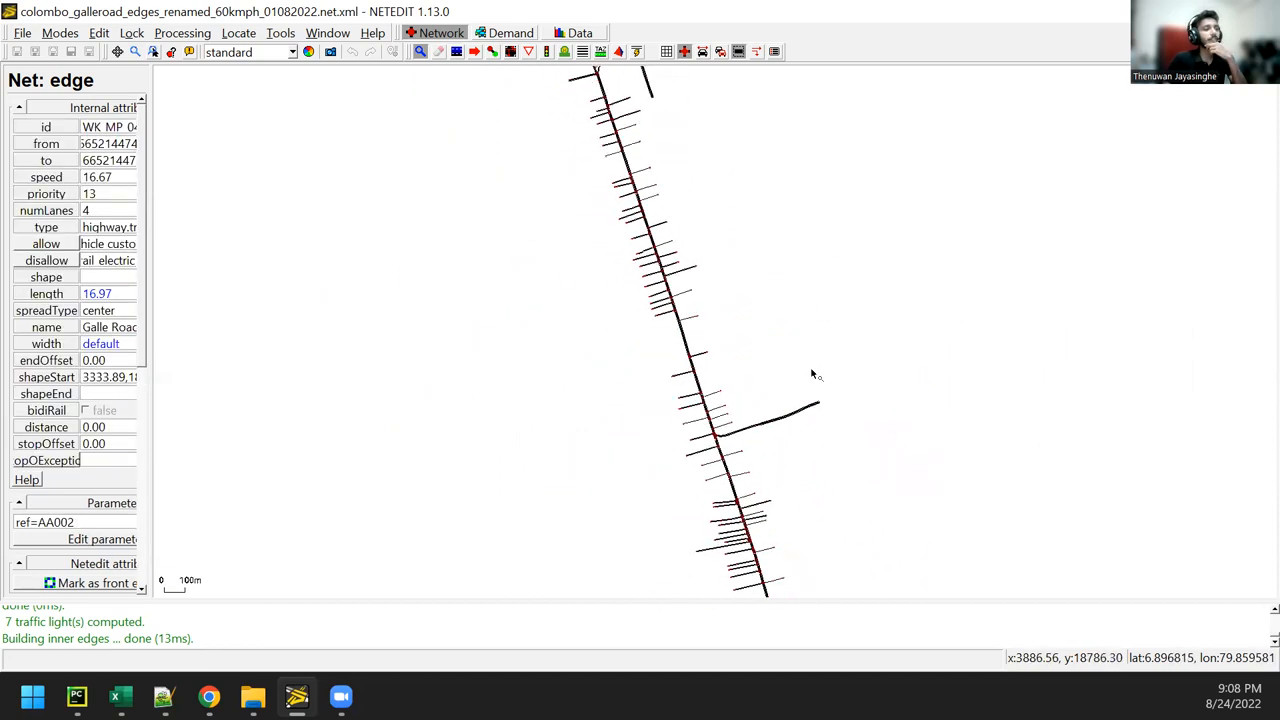
left_click_drag(792, 337, 786, 415)
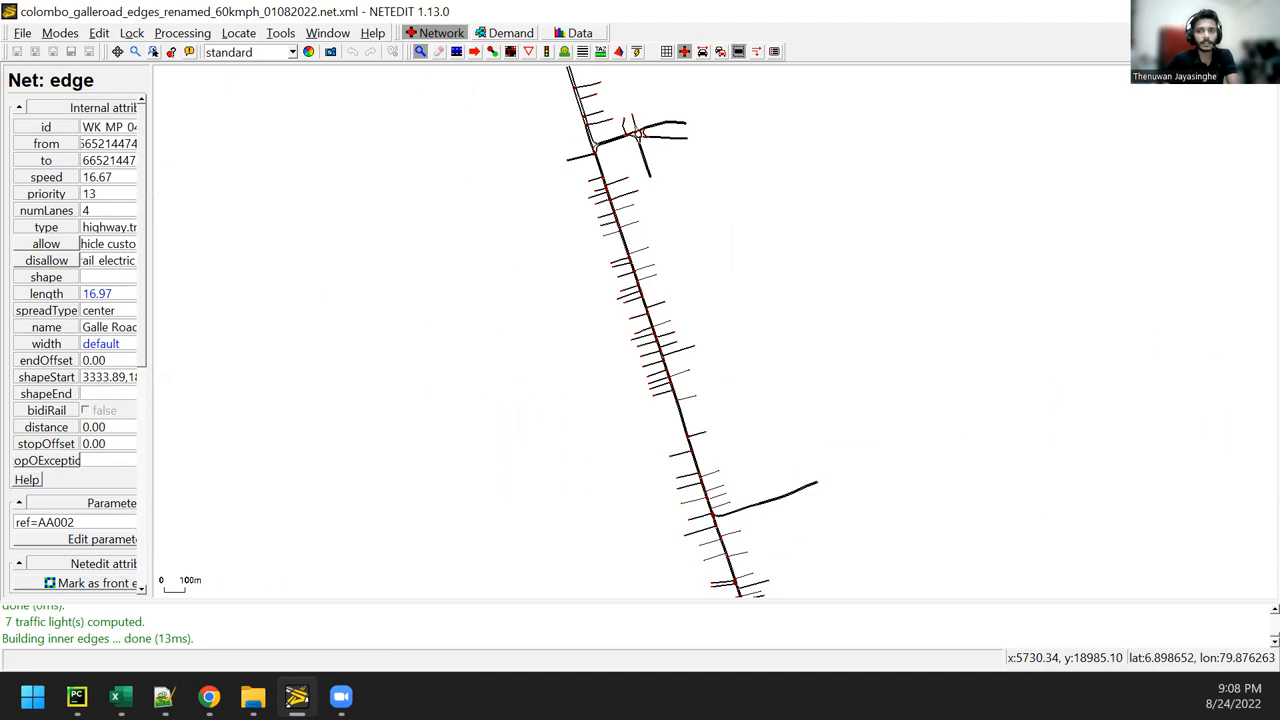
mouse_move(660, 528)
left_mouse_down()
mouse_move(547, 150)
mouse_move(562, 150)
left_mouse_up()
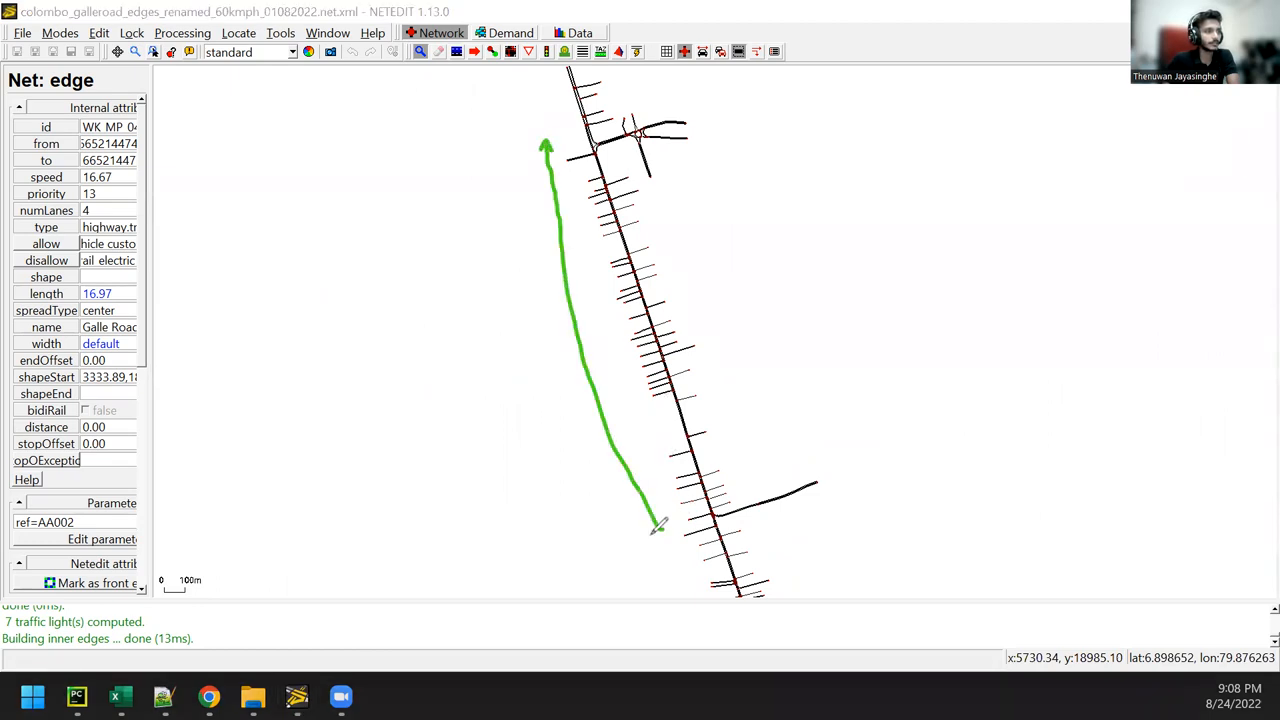
left_click_drag(648, 520, 678, 522)
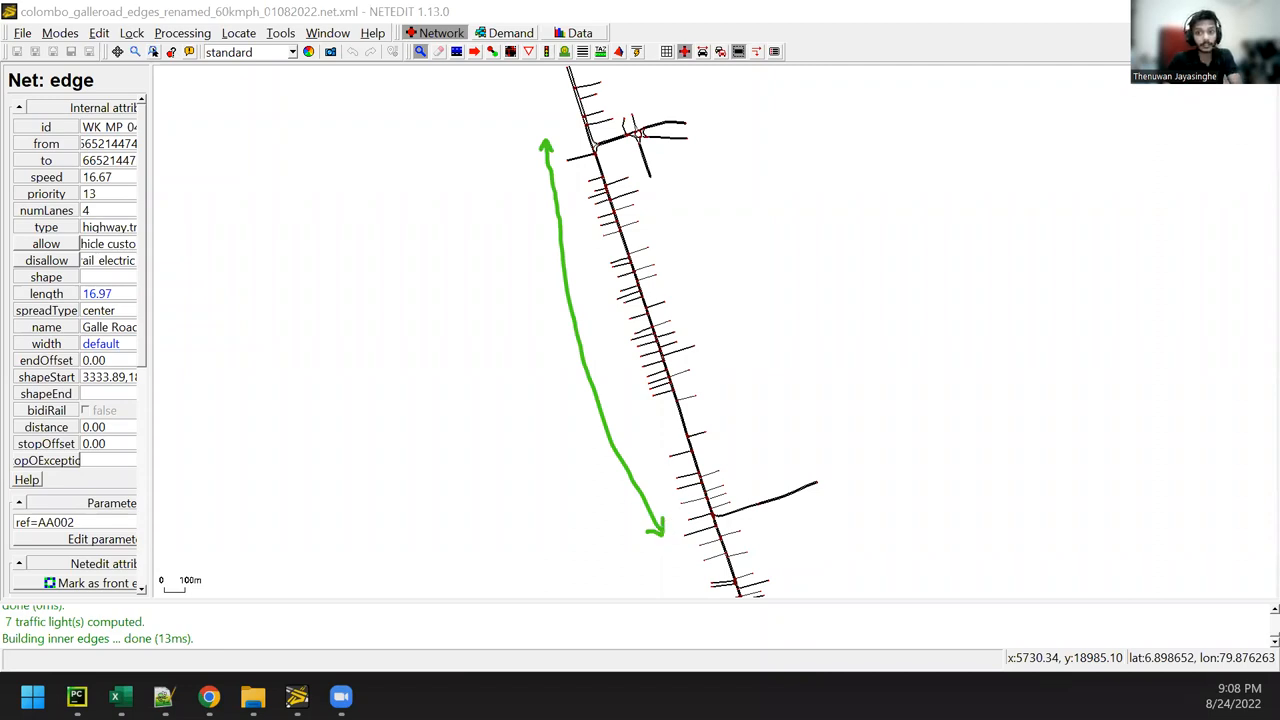
key("Escape")
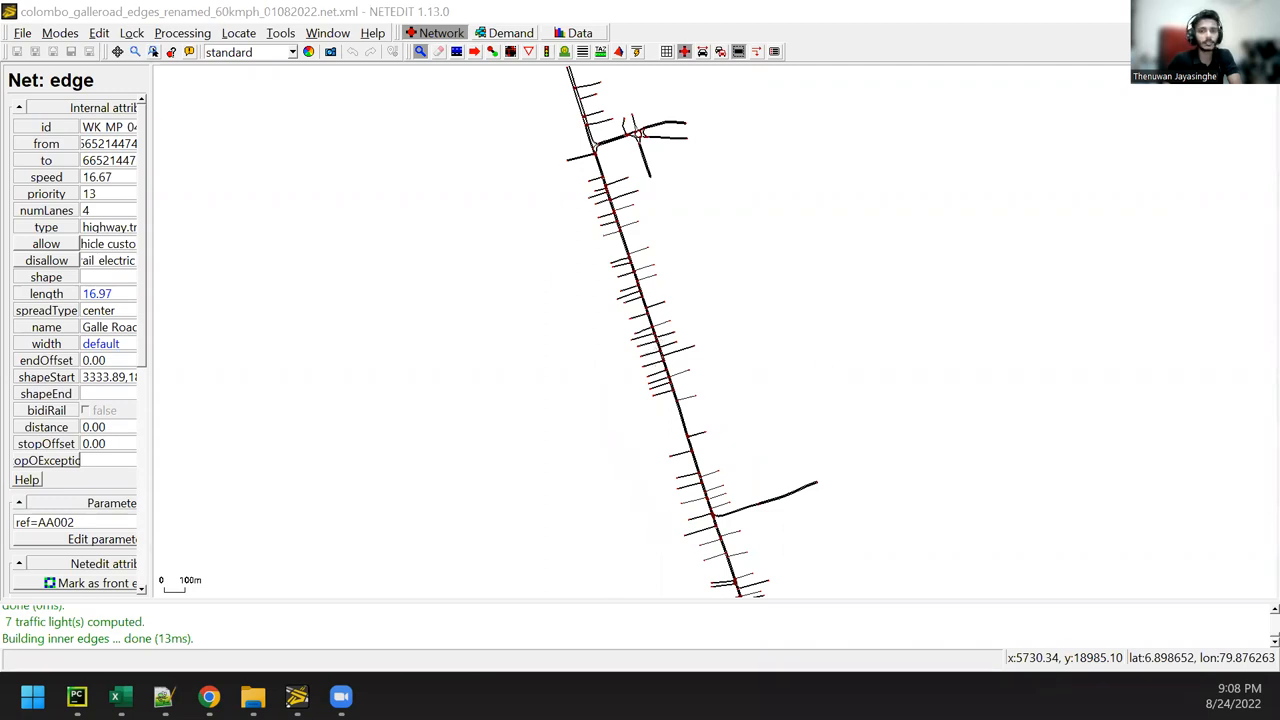
scroll(720, 360, "down", 3)
scroll(745, 385, "down", 3)
scroll(743, 387, "down", 2)
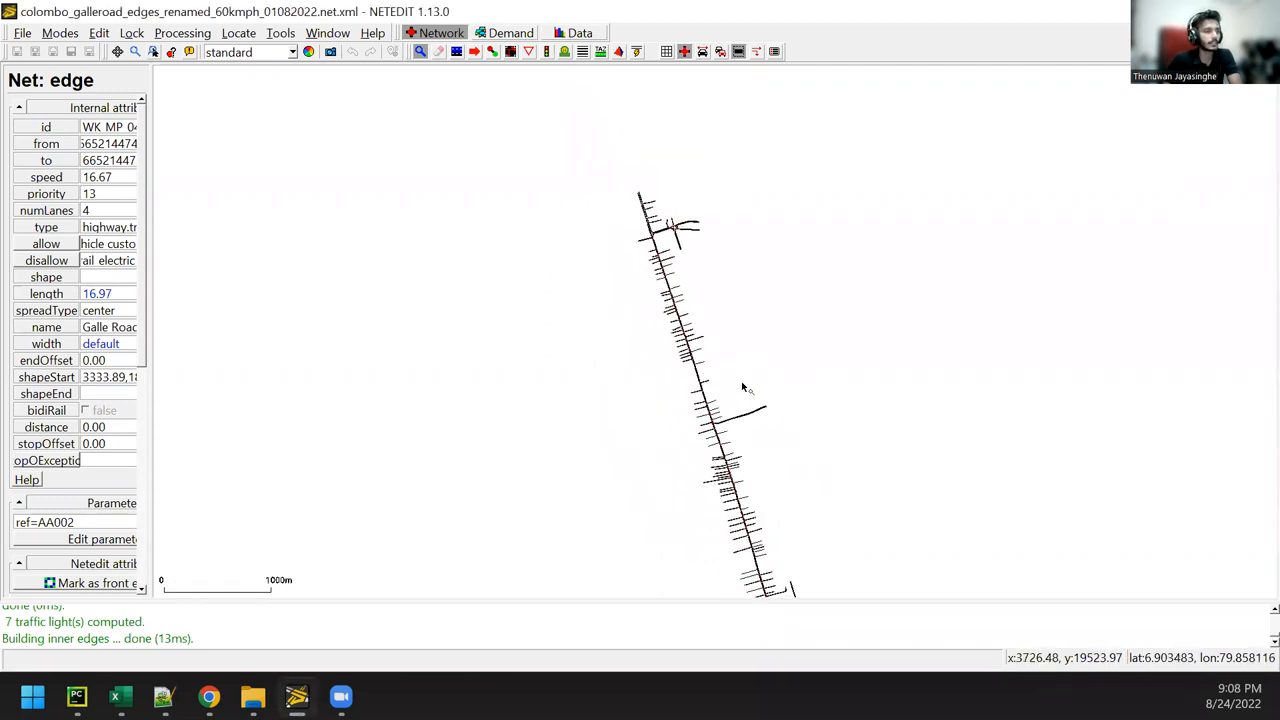
scroll(743, 387, "up", 3)
Frame the long curving second corridor and mark it with an annotation line
mouse_move(800, 450)
left_mouse_down()
mouse_move(727, 417)
mouse_move(740, 255)
mouse_move(790, 300)
mouse_move(904, 213)
mouse_move(931, 278)
left_mouse_up()
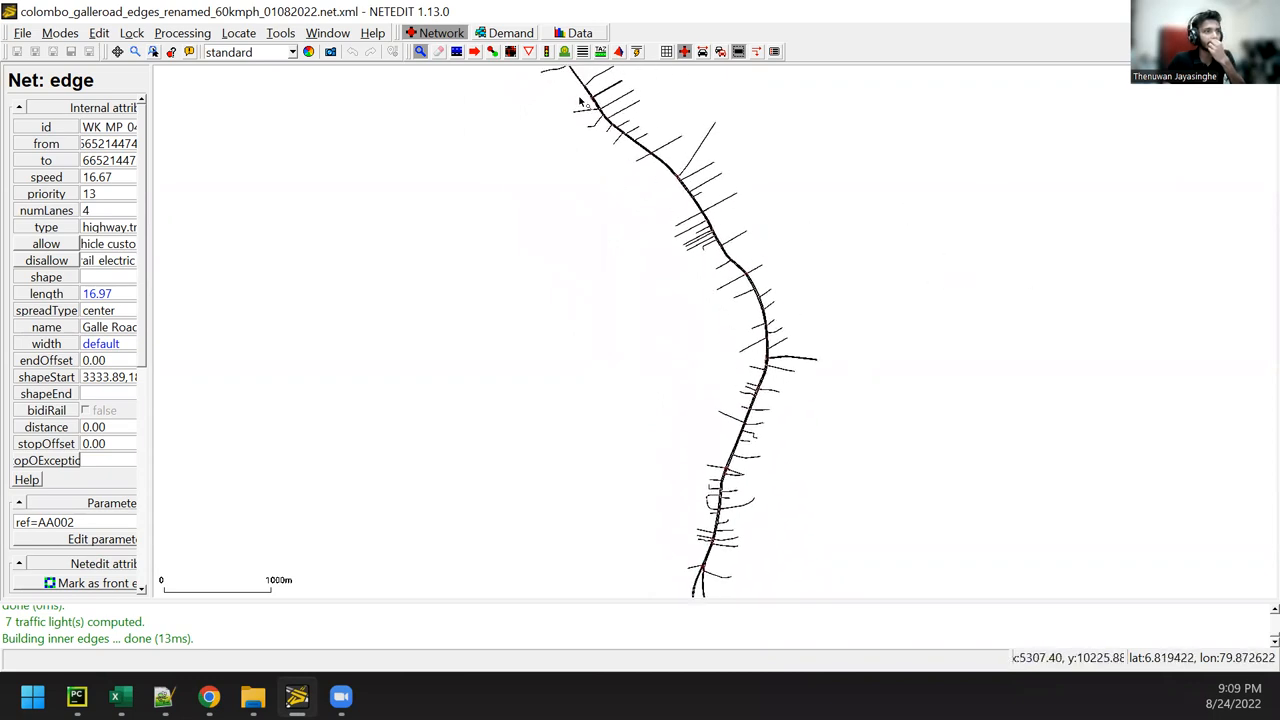
scroll(580, 100, "up", 3)
scroll(698, 408, "up", 3)
scroll(698, 408, "down", 2)
scroll(620, 380, "up", 2)
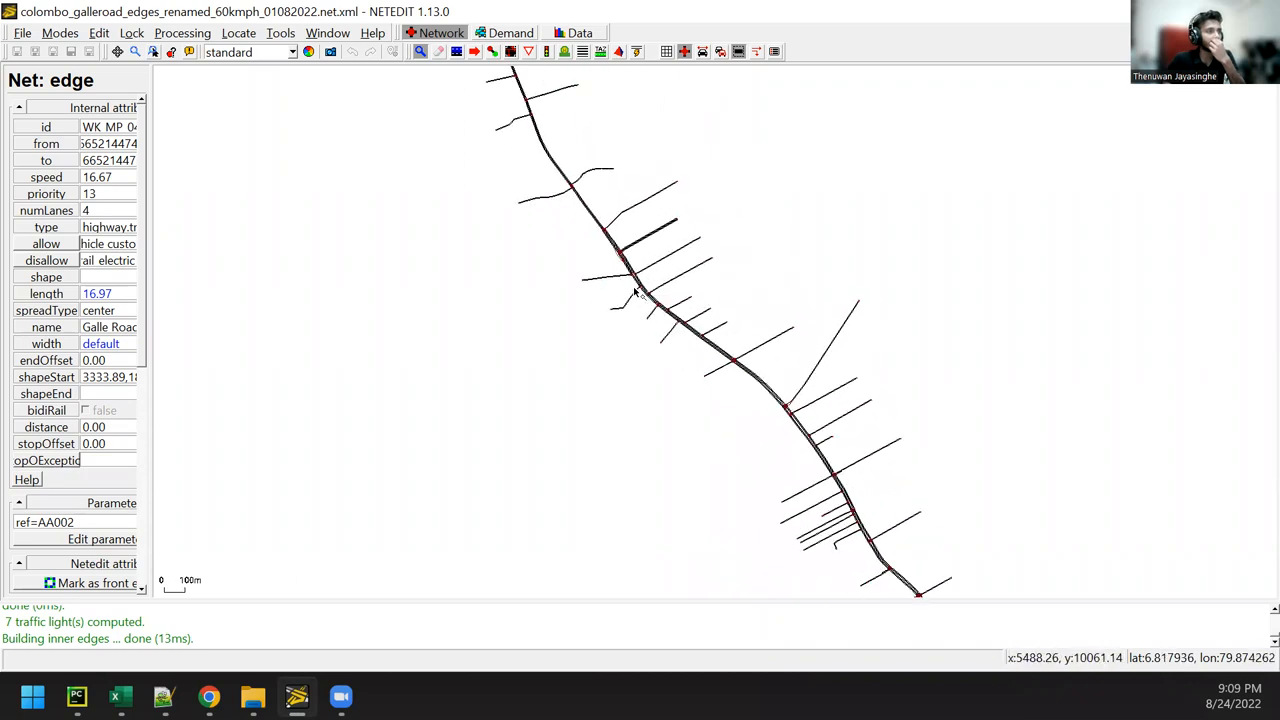
scroll(600, 300, "down", 2)
scroll(595, 264, "down", 1)
left_click_drag(595, 264, 595, 190)
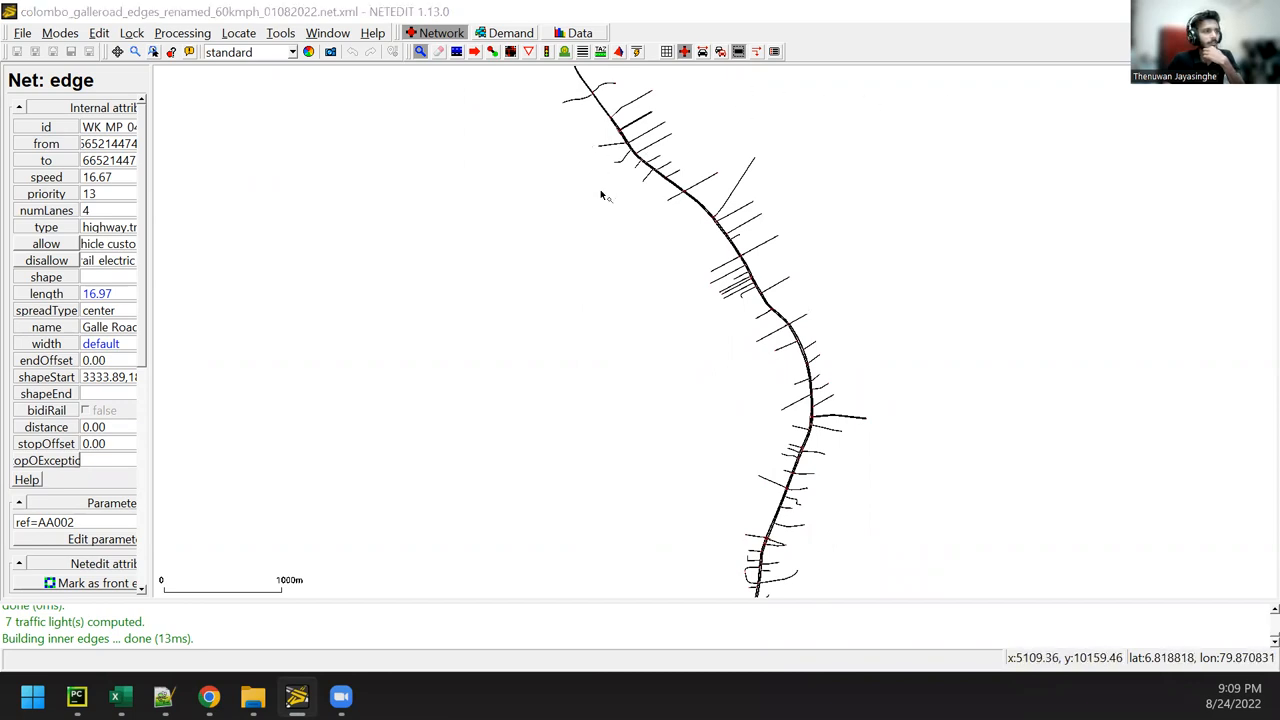
left_click_drag(600, 195, 604, 199)
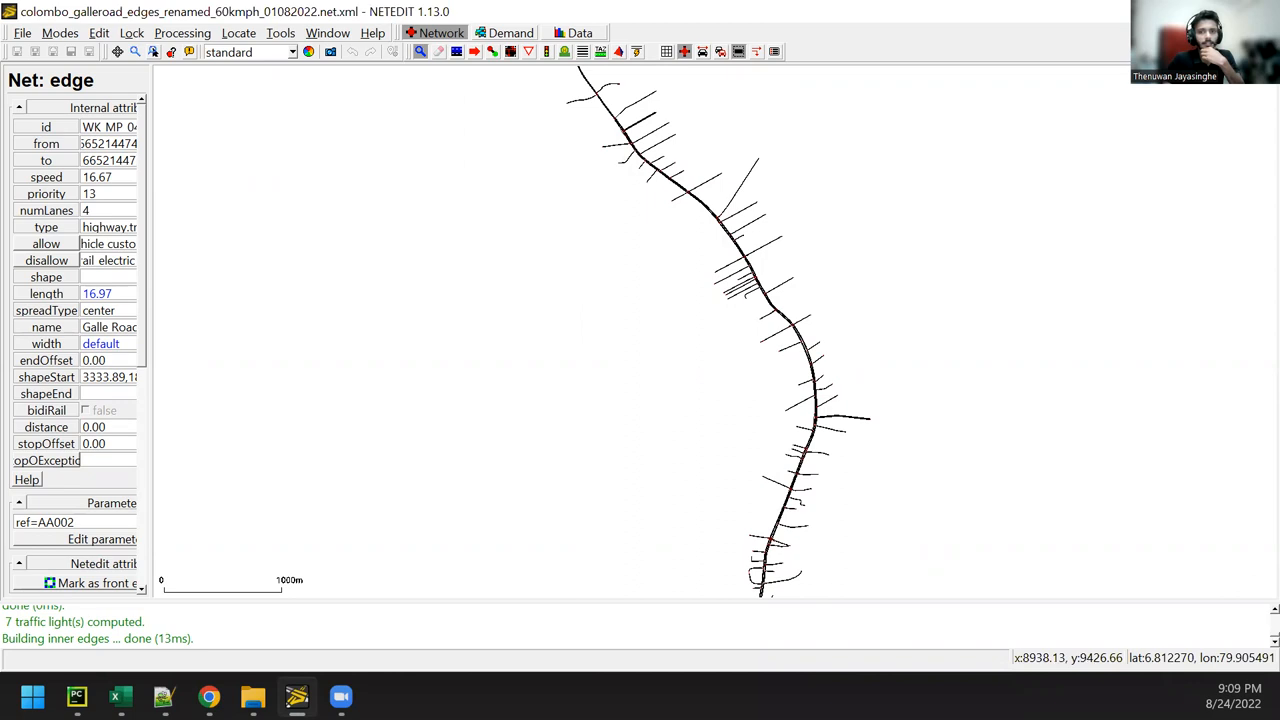
left_click_drag(604, 150, 708, 585)
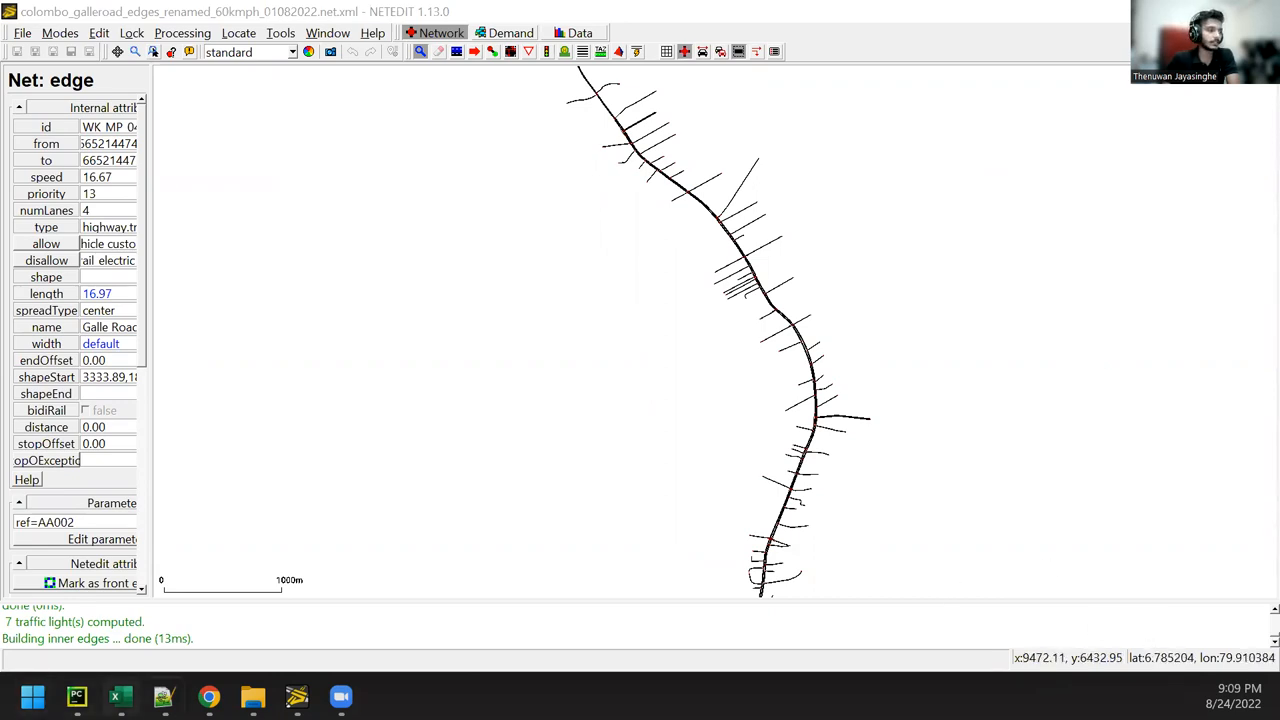
Show the Meandata Definition edgeData example and highlight its MEASUREMENT_ID placeholder
left_click(208, 696)
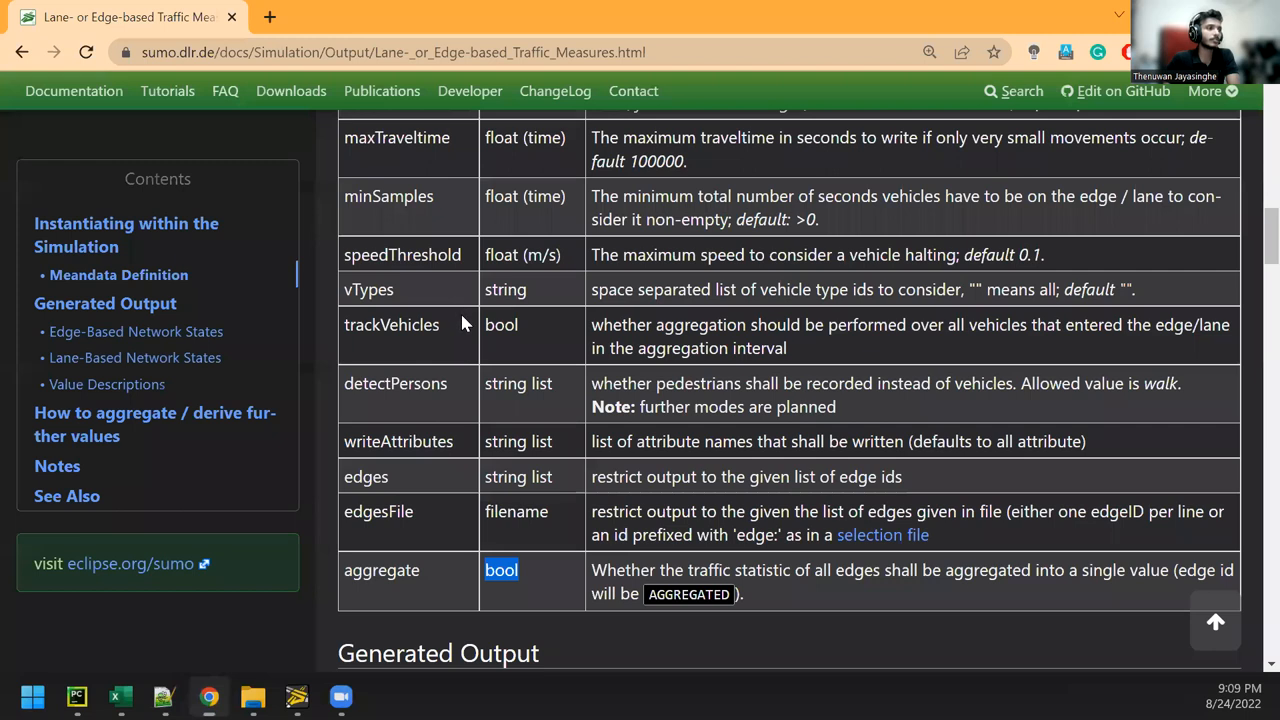
scroll(462, 324, "up", 15)
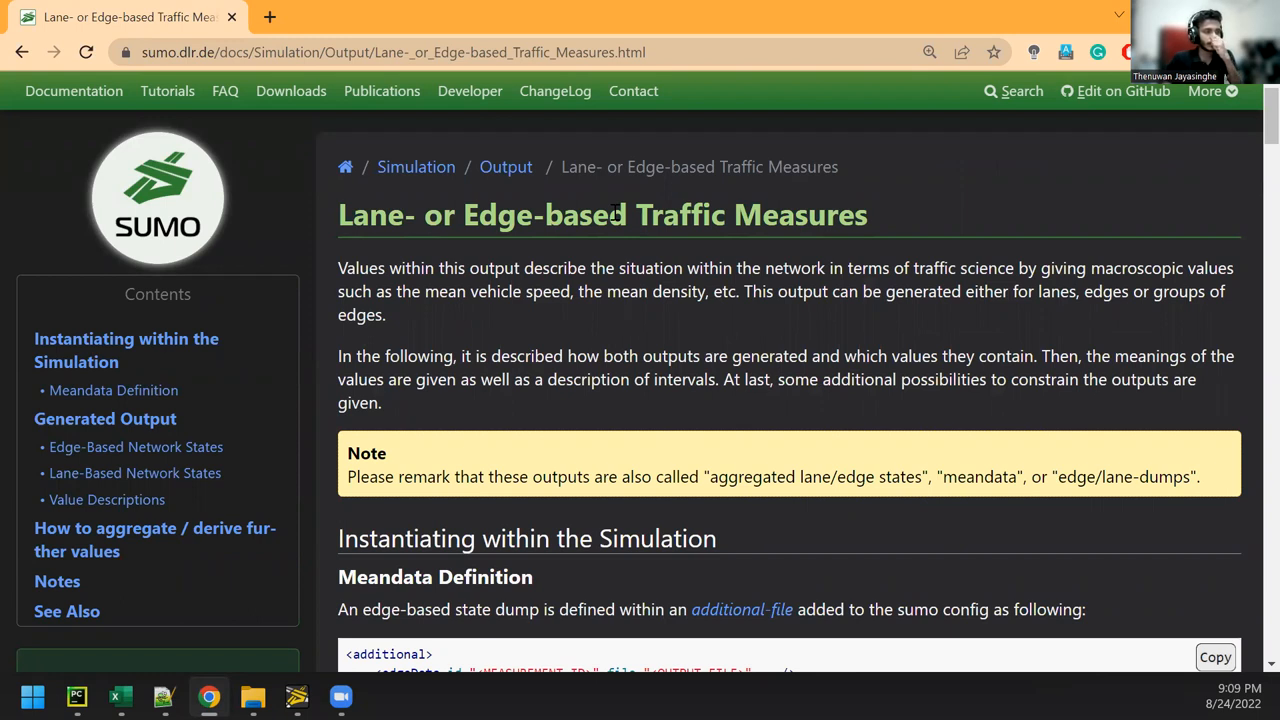
scroll(583, 440, "down", 2)
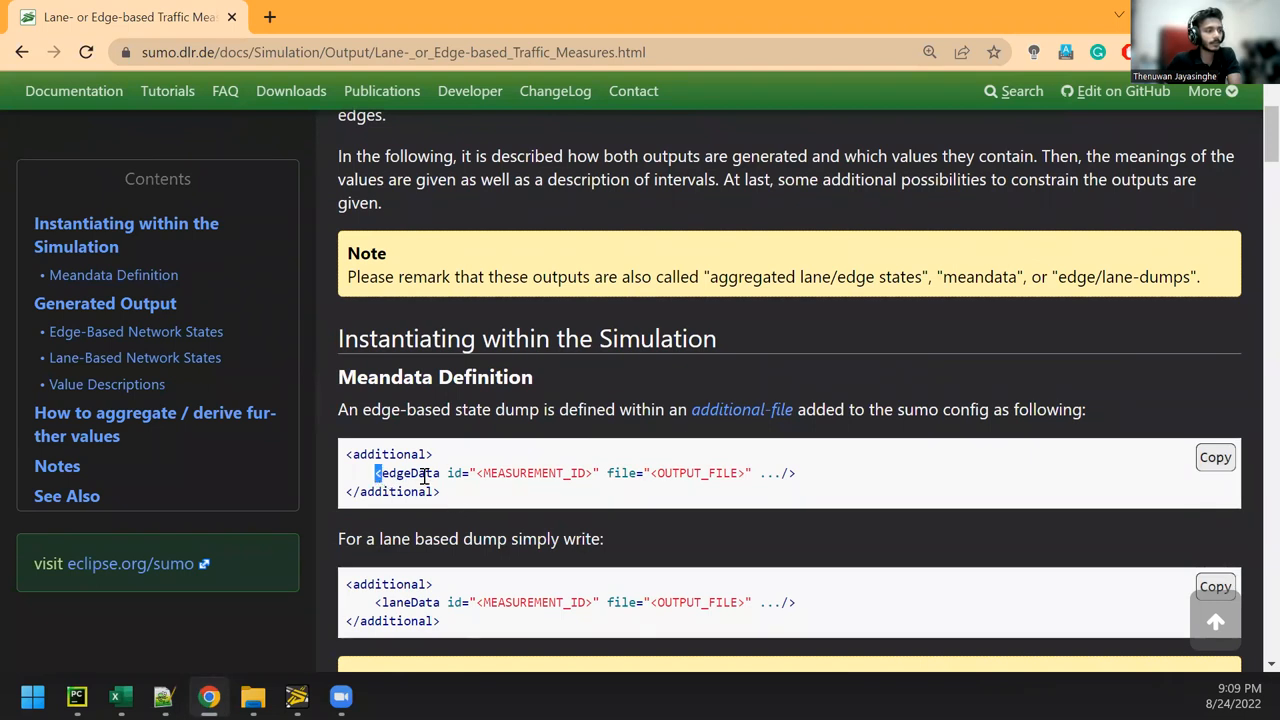
left_click_drag(375, 472, 788, 468)
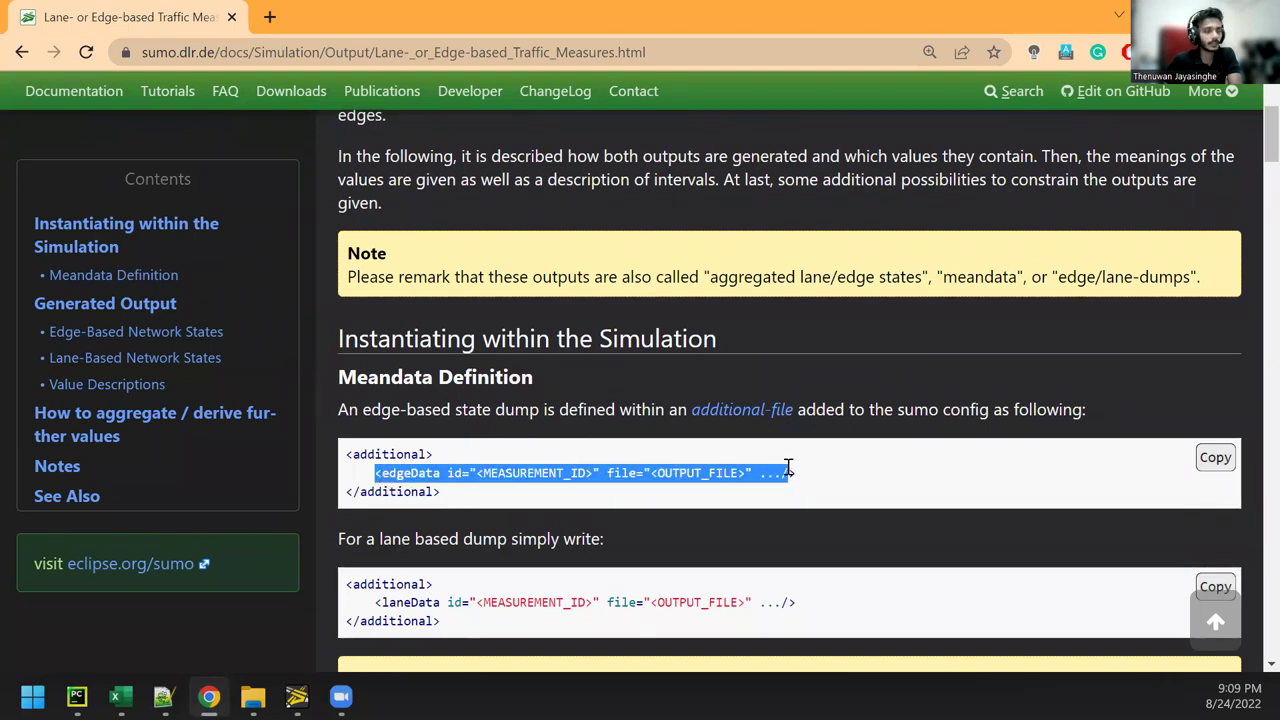
left_click(439, 479)
double_click(550, 476)
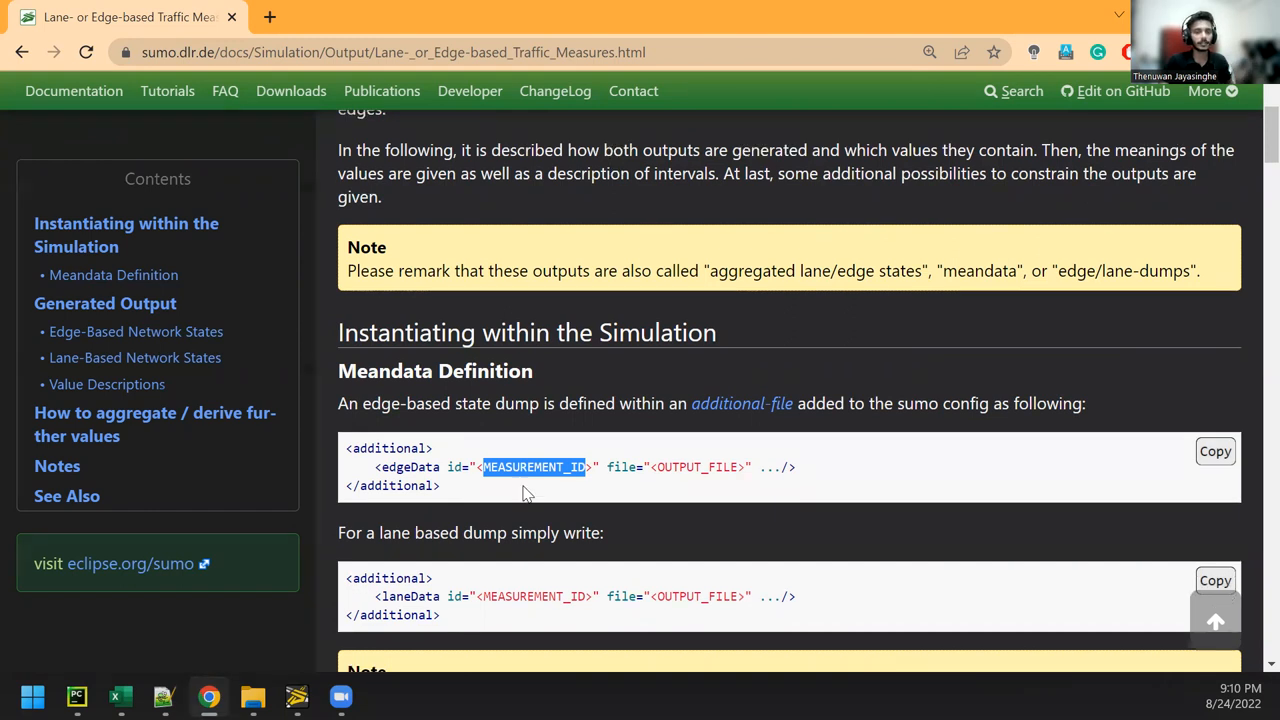
scroll(527, 493, "down", 8)
scroll(453, 429, "up", 1)
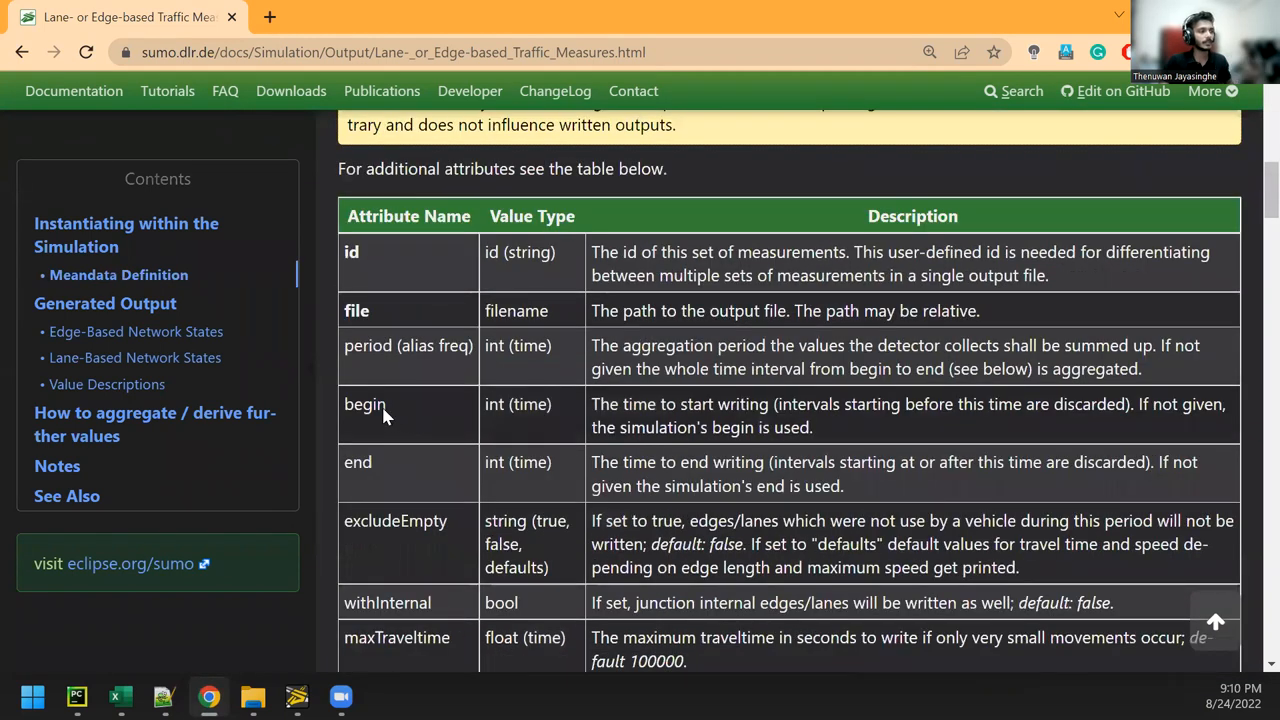
double_click(357, 462)
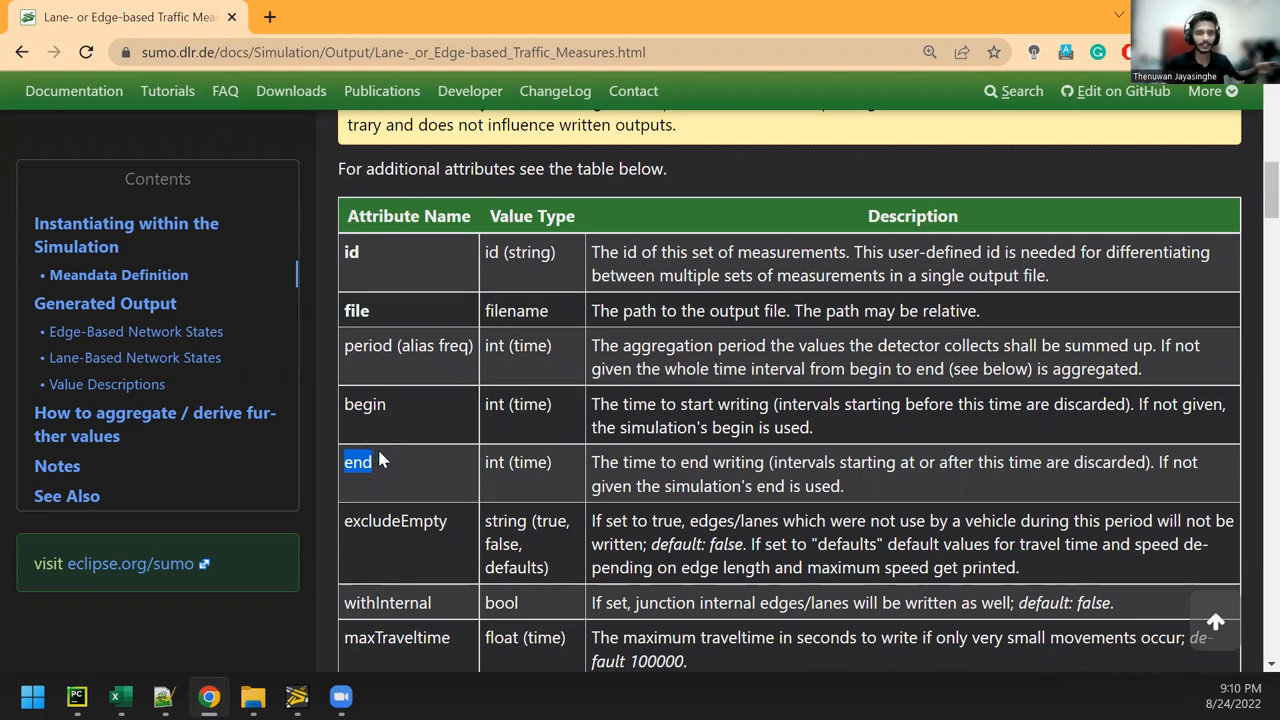
scroll(432, 455, "down", 3)
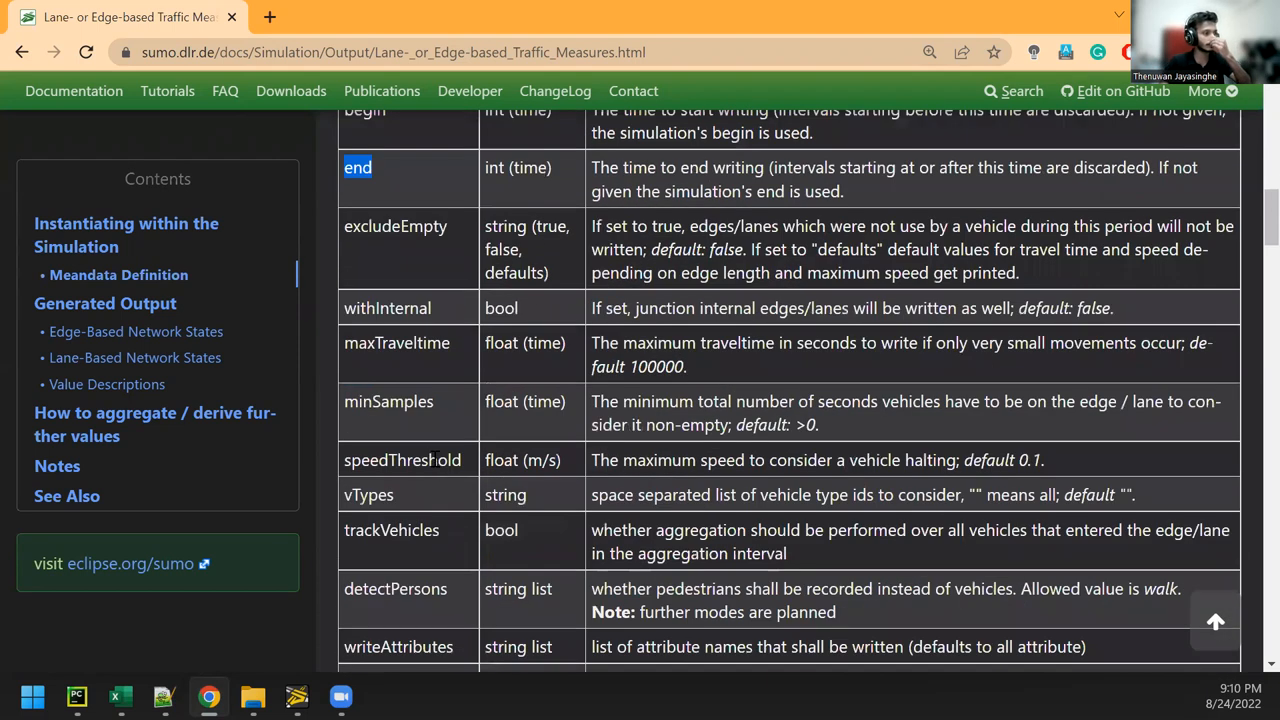
scroll(450, 462, "down", 3)
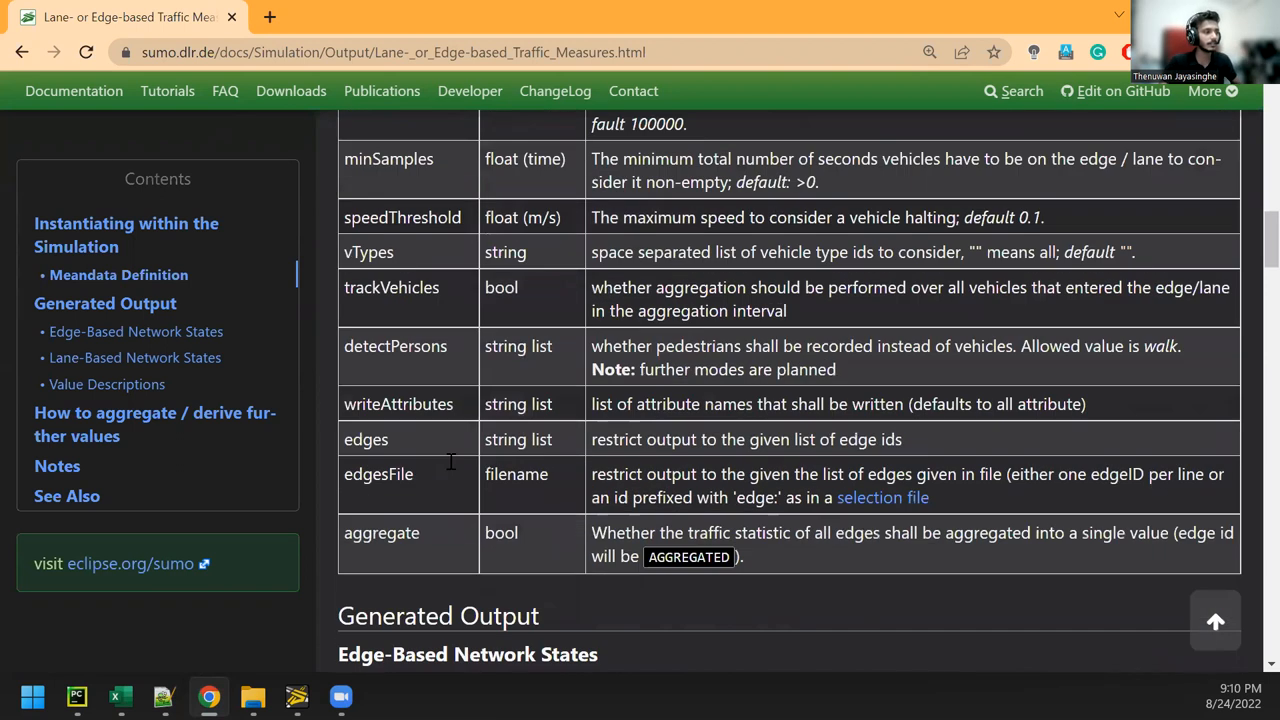
scroll(423, 428, "down", 1)
double_click(372, 378)
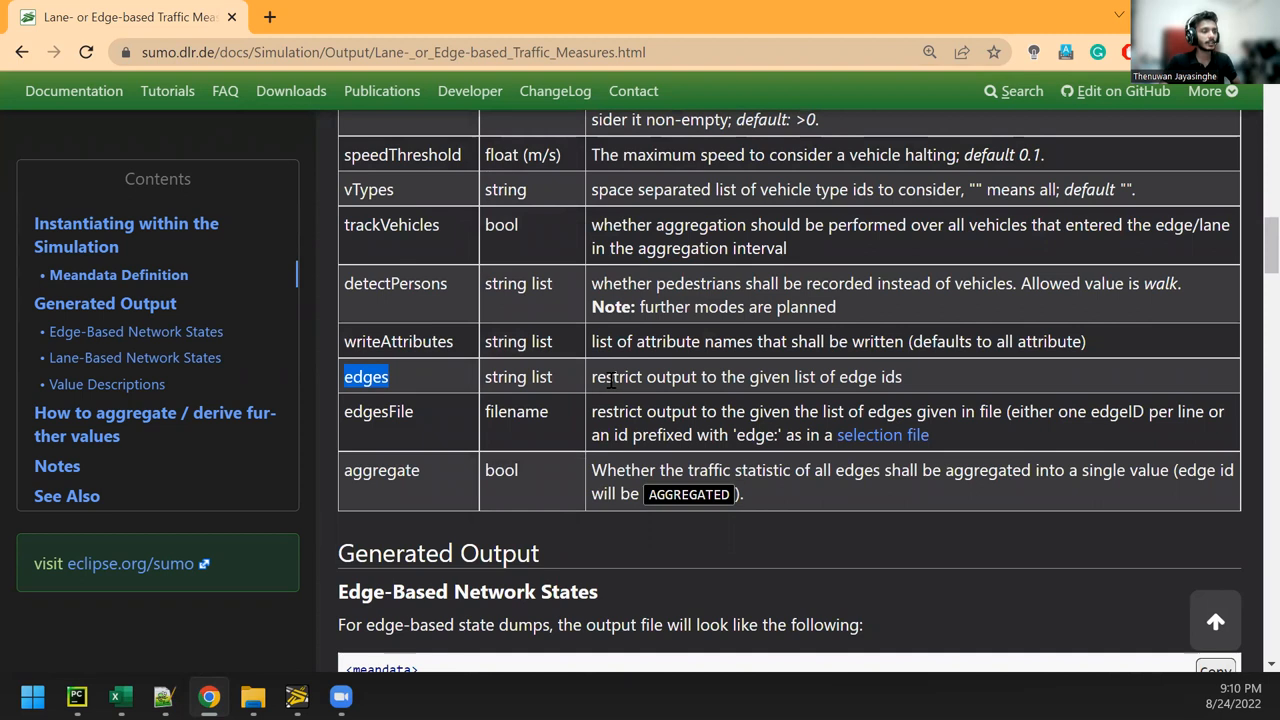
left_click_drag(910, 385, 596, 390)
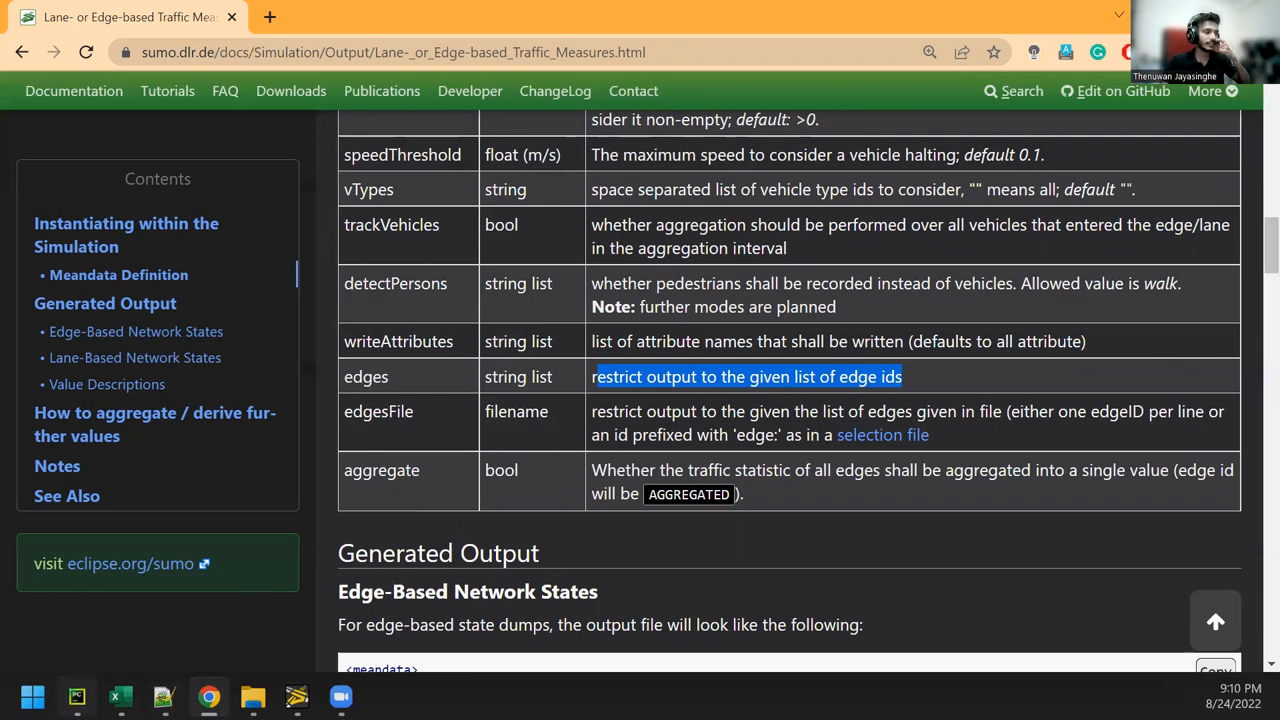
Review the first corridor's end time and 300-second frequency in edge_out_all_vehicles.add.xml
left_click(77, 696)
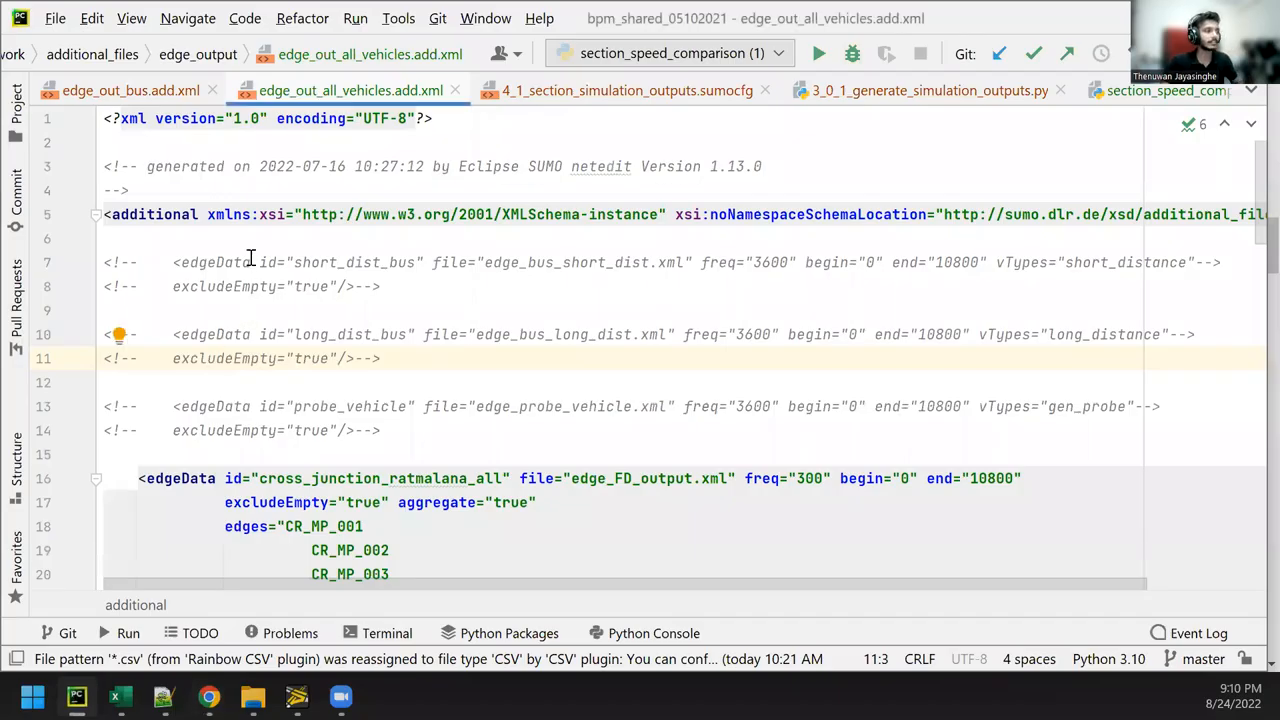
scroll(307, 302, "down", 3)
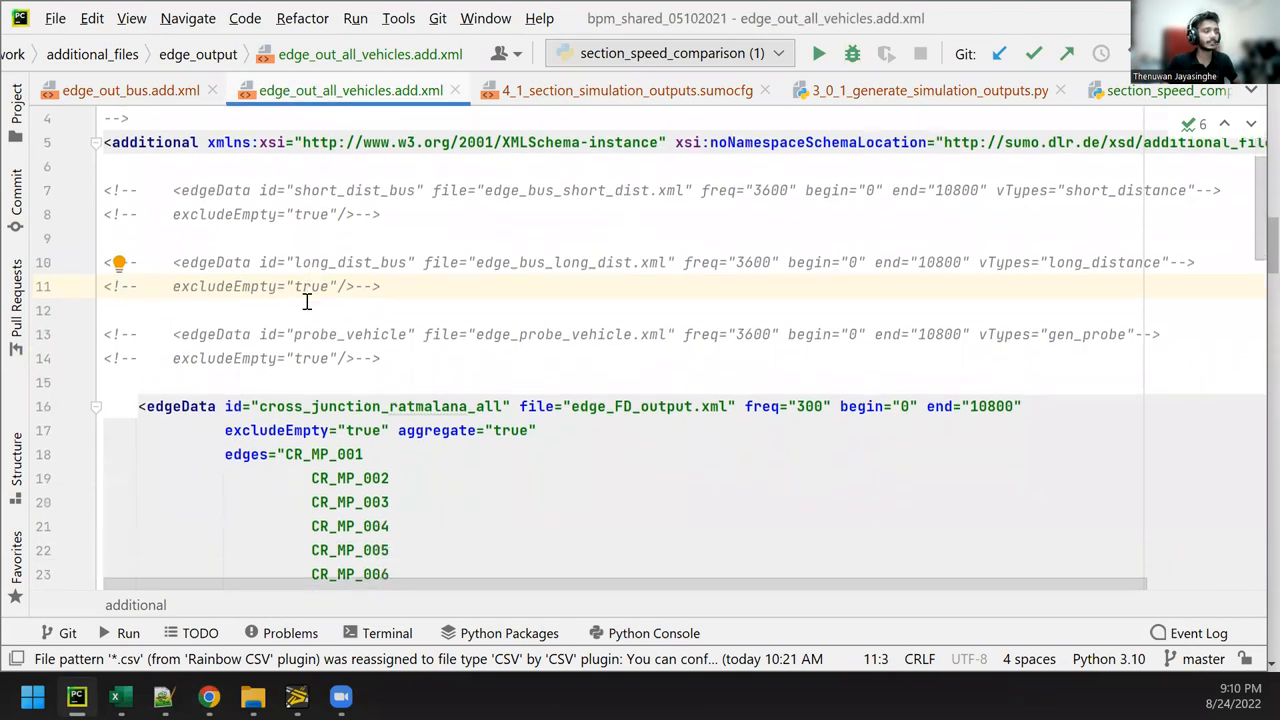
scroll(307, 302, "down", 3)
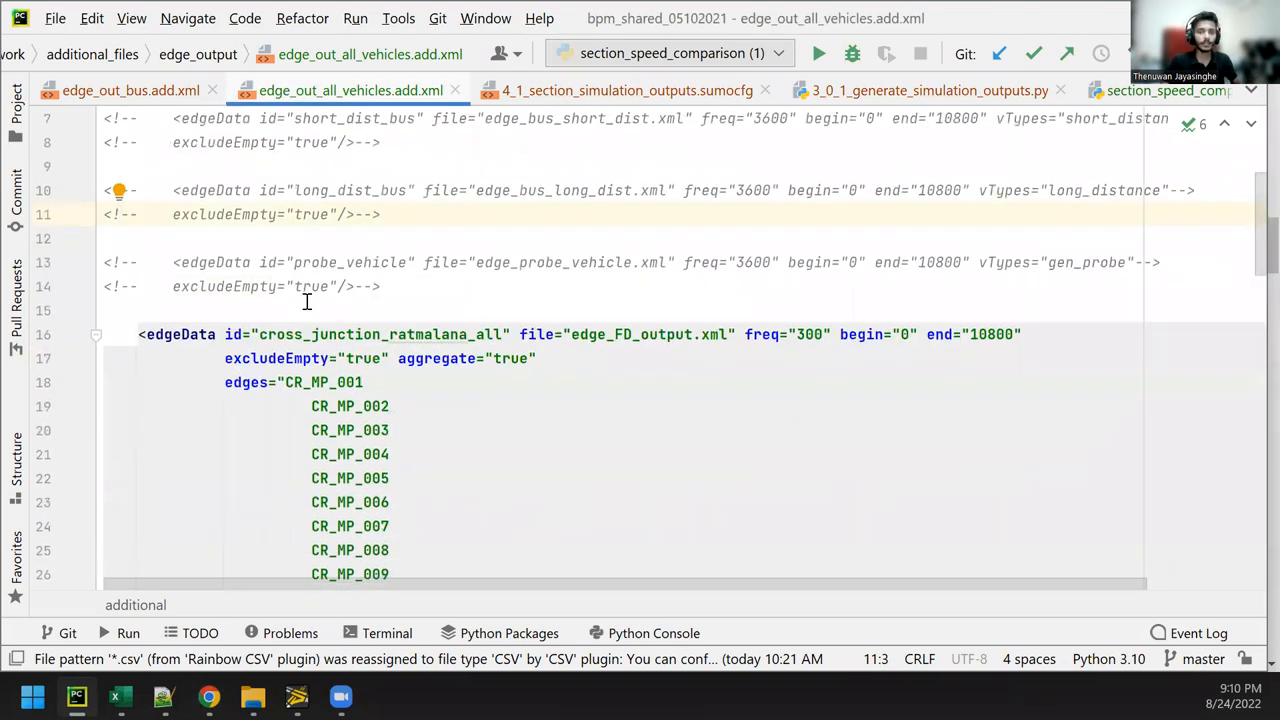
left_click(1060, 340)
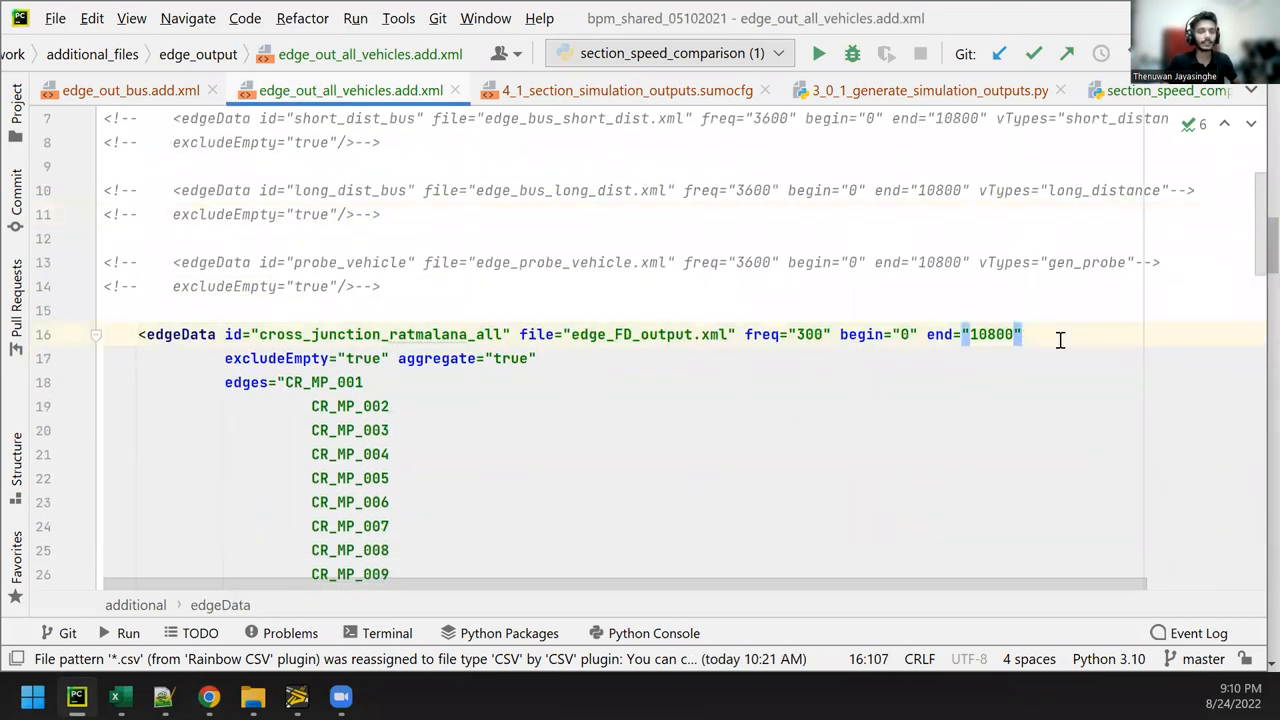
double_click(818, 334)
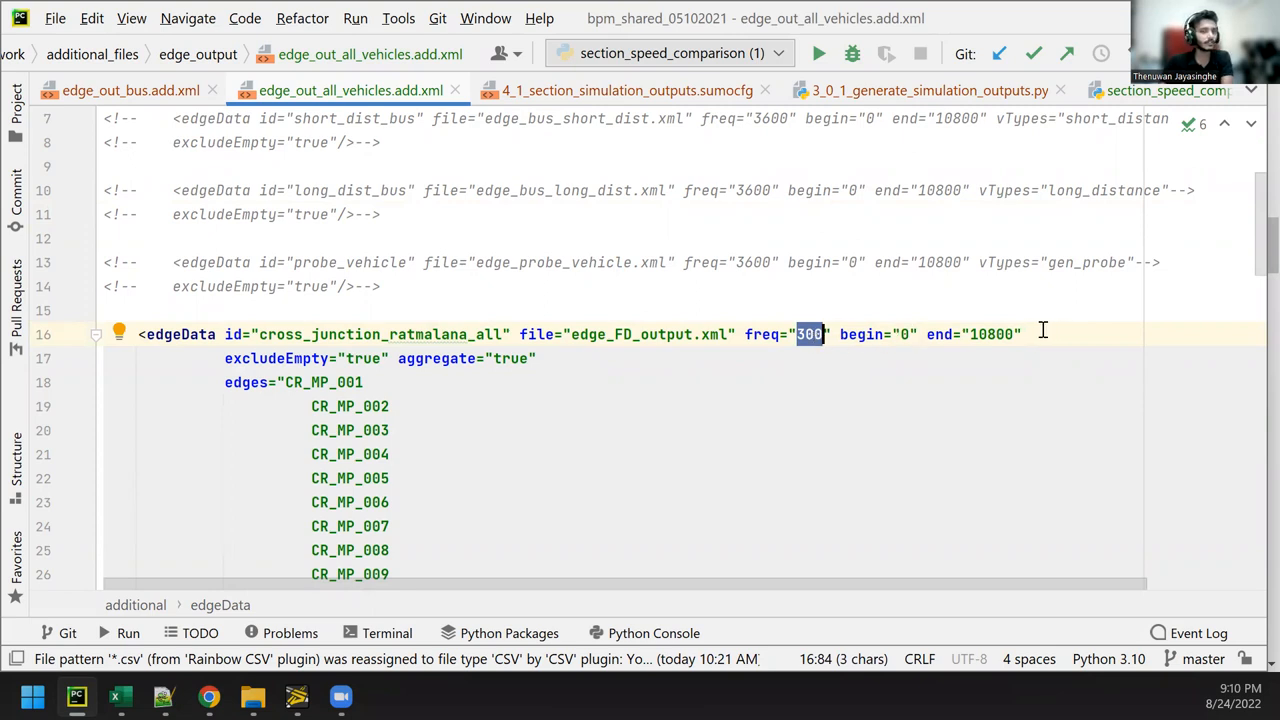
scroll(390, 390, "down", 6)
scroll(326, 290, "down", 4)
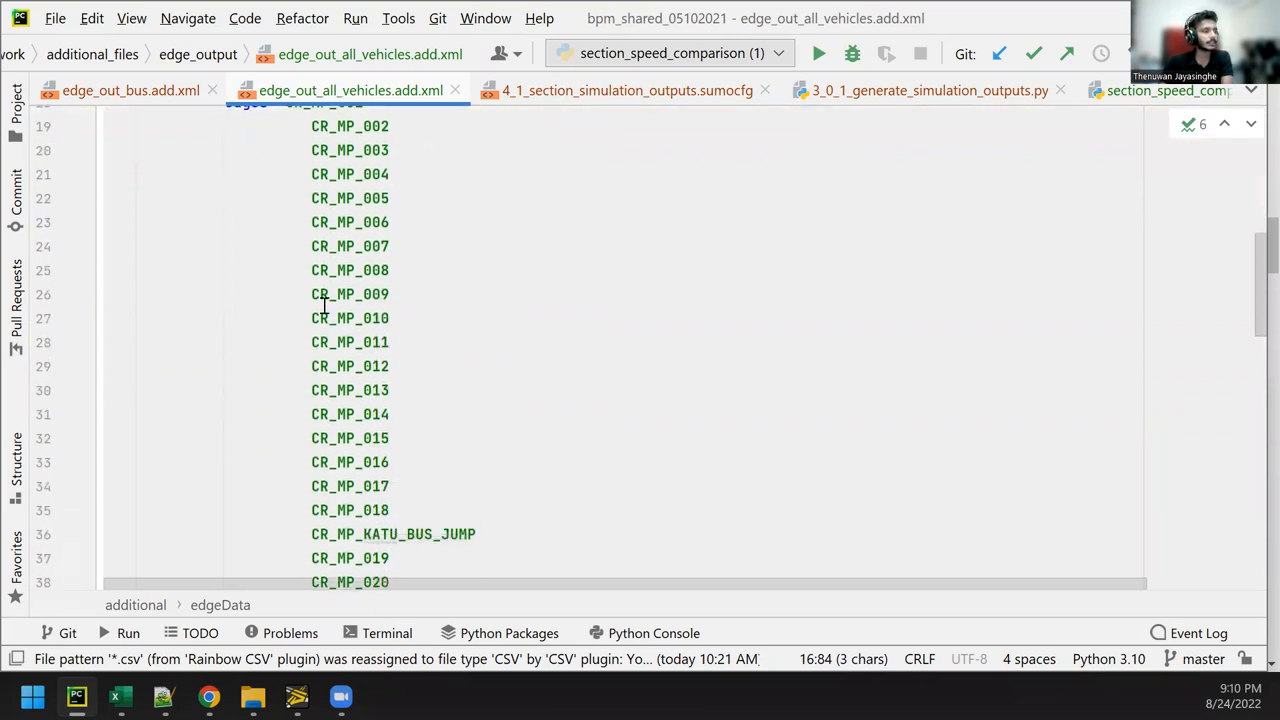
scroll(326, 290, "down", 3)
scroll(326, 290, "down", 3)
scroll(324, 300, "down", 3)
scroll(324, 307, "down", 3)
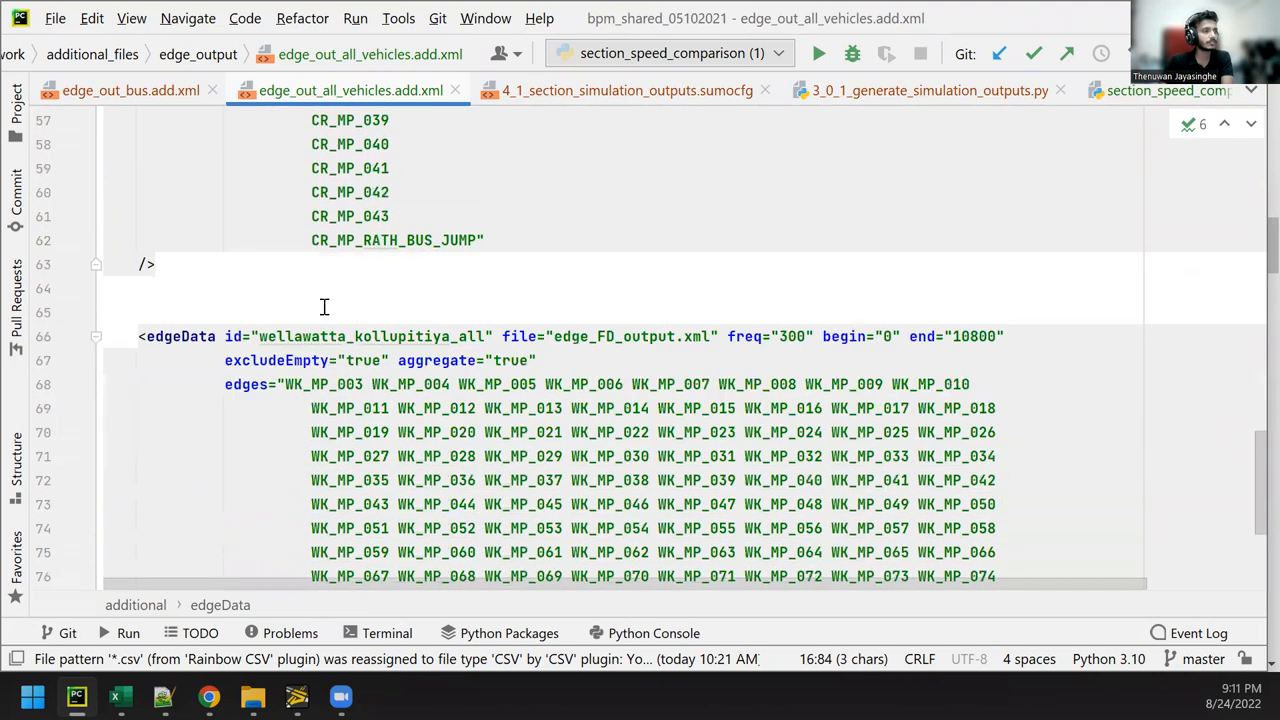
scroll(324, 307, "down", 3)
scroll(334, 306, "up", 5)
scroll(334, 306, "up", 4)
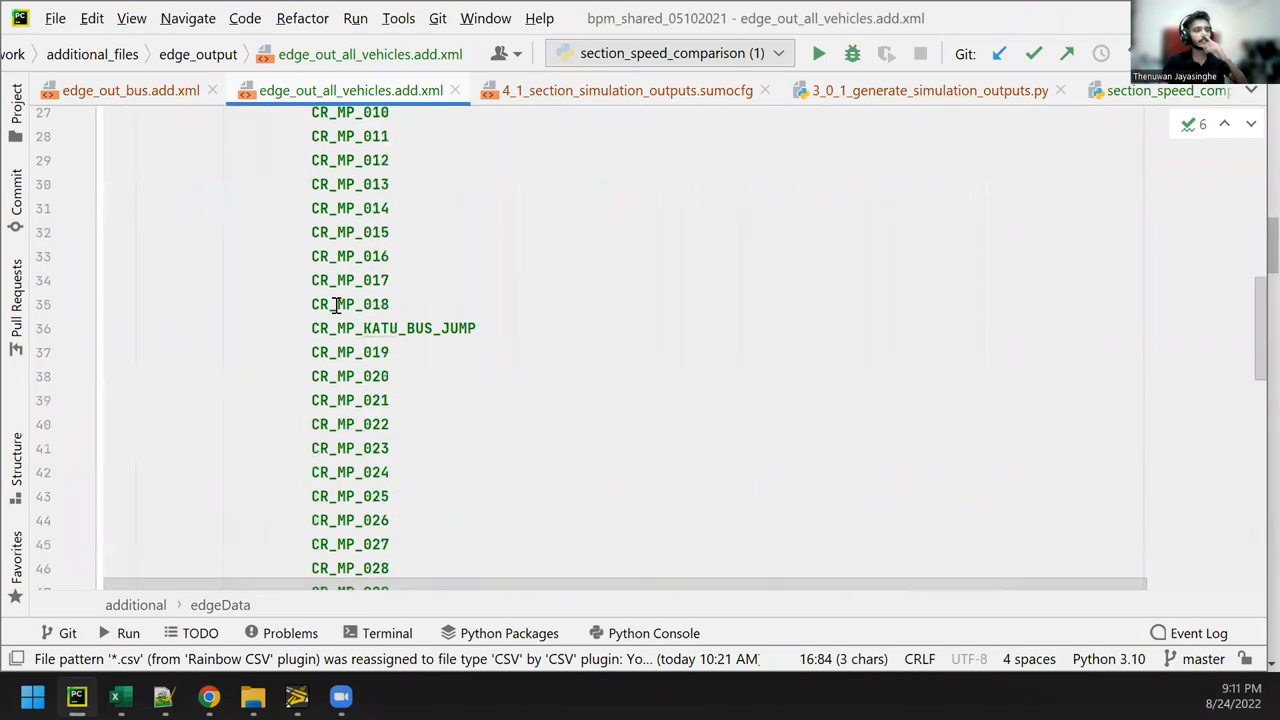
scroll(334, 306, "up", 3)
scroll(334, 306, "up", 4)
scroll(341, 296, "up", 3)
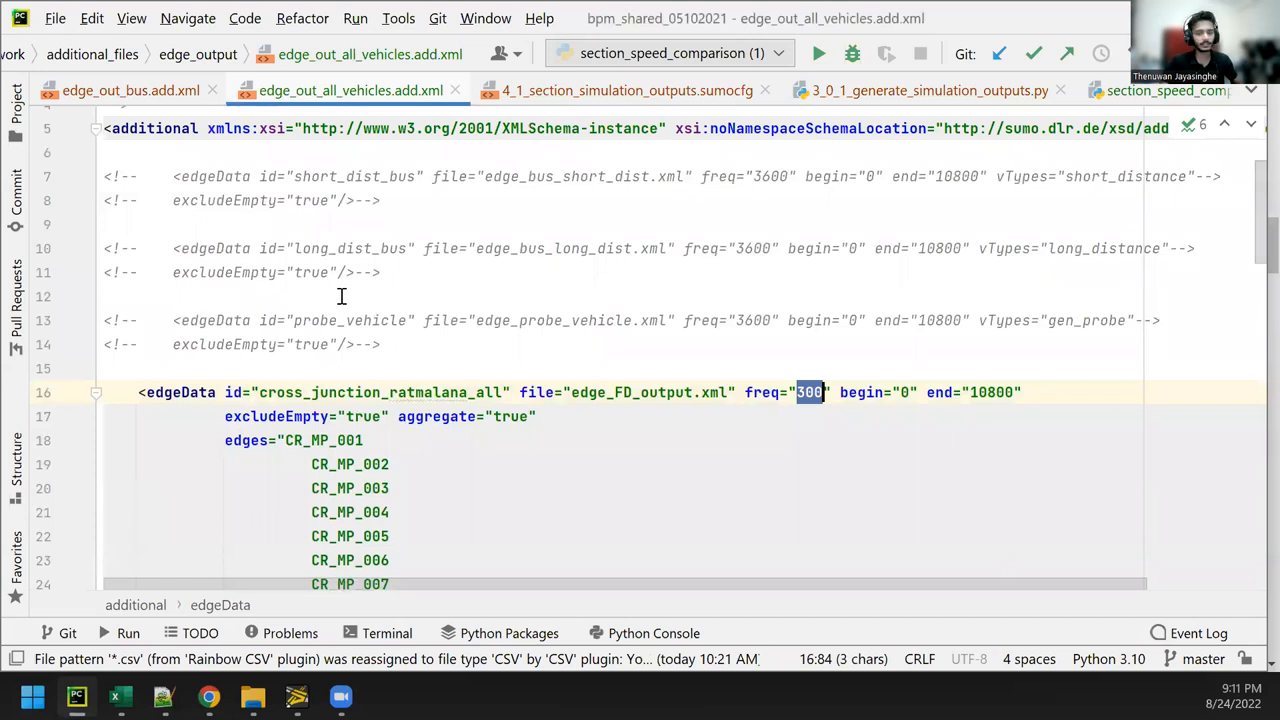
scroll(341, 296, "down", 5)
scroll(341, 296, "down", 5)
scroll(350, 350, "down", 3)
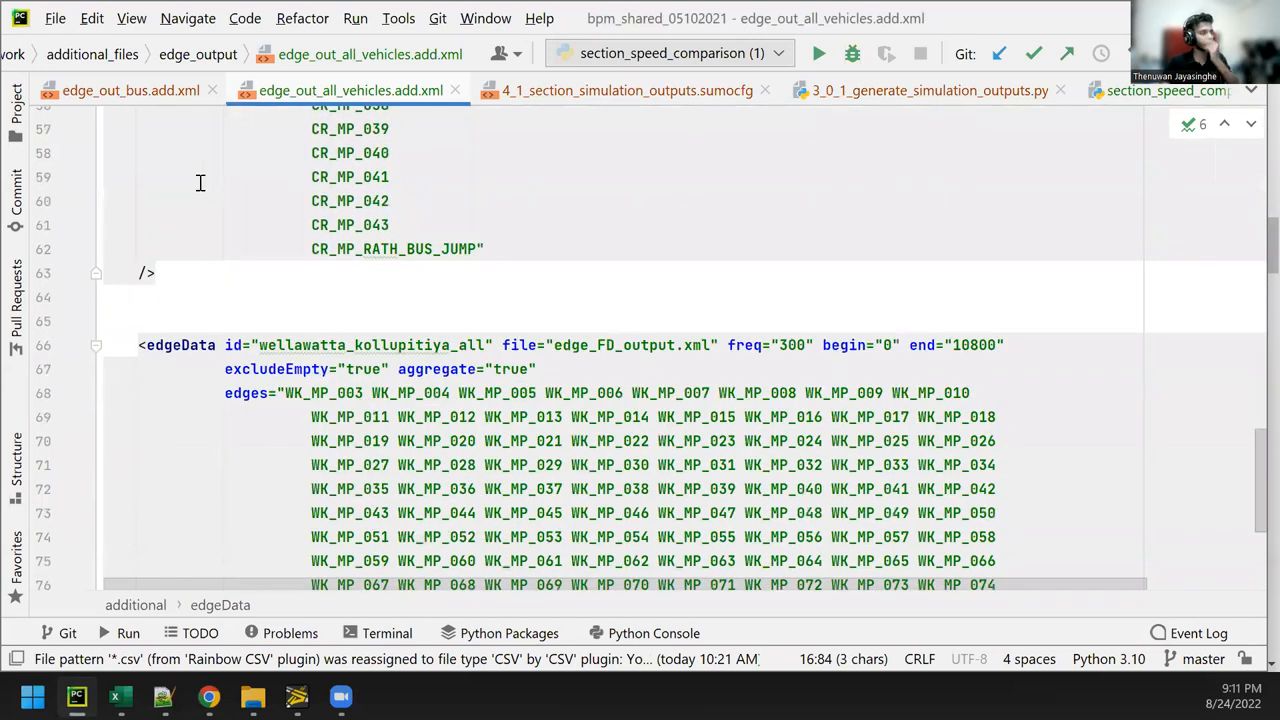
scroll(200, 182, "down", 3)
View edge_out_bus.add.xml, then return to edge_out_all_vehicles.add.xml
left_click(148, 92)
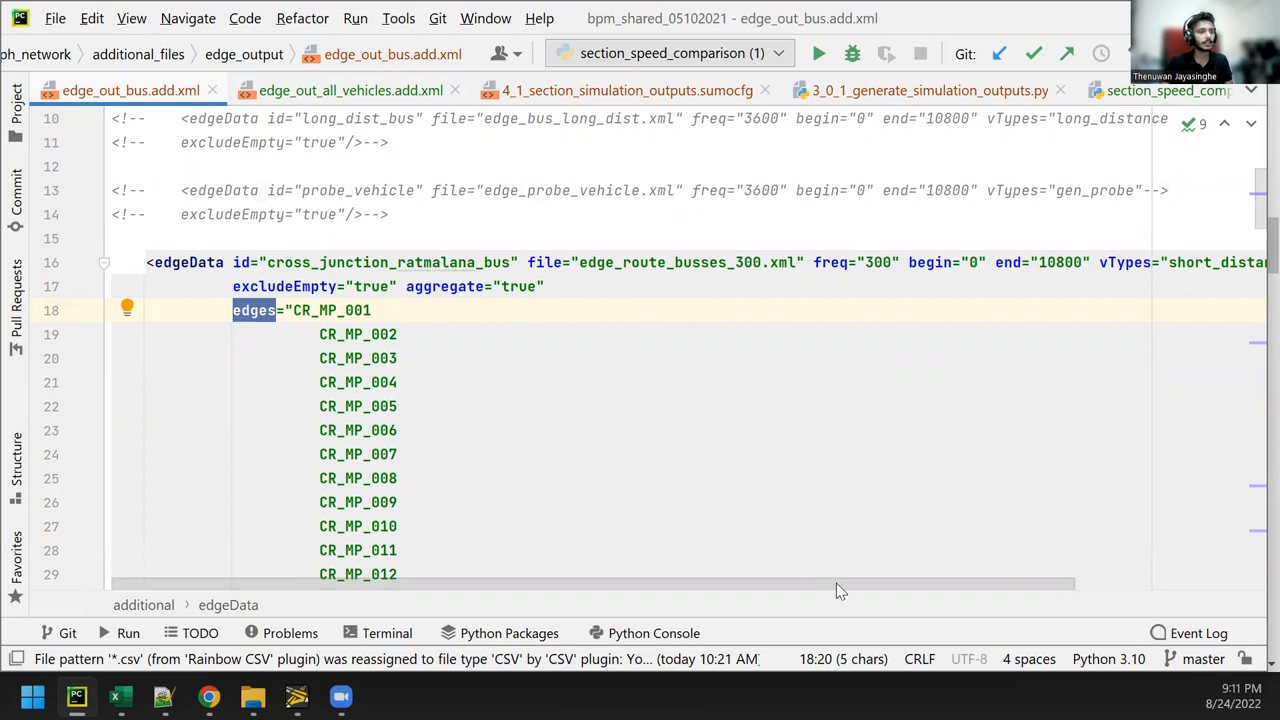
mouse_move(836, 583)
left_mouse_down()
mouse_move(804, 584)
mouse_move(1070, 586)
left_mouse_up()
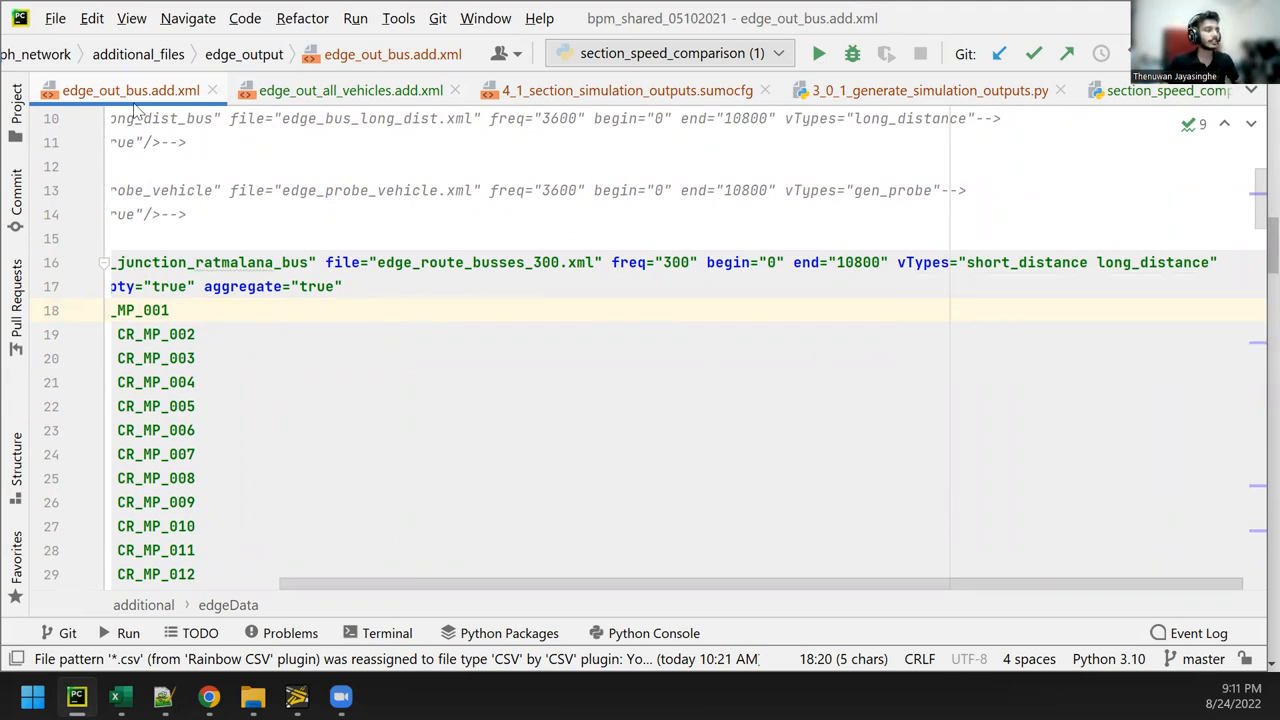
left_click(322, 94)
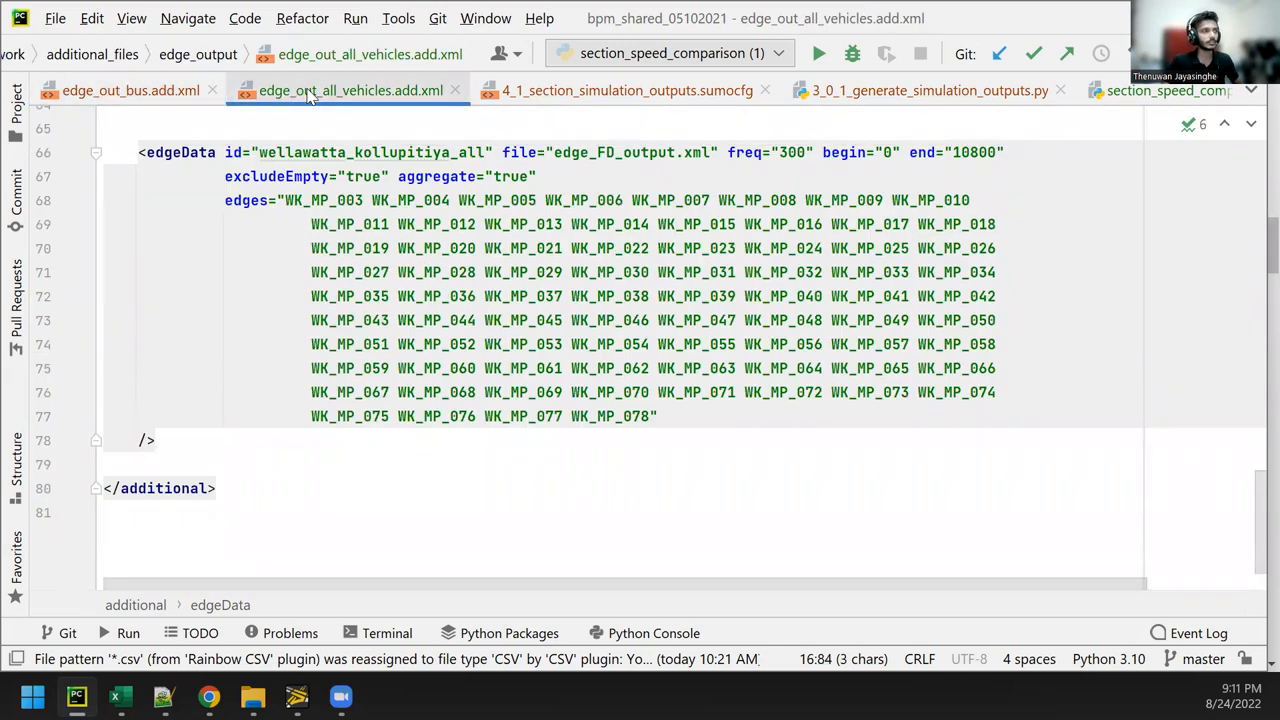
Highlight the edge_out_bus and edge_out_all_vehicles entries in the sumocfg additional-files list
left_click(585, 90)
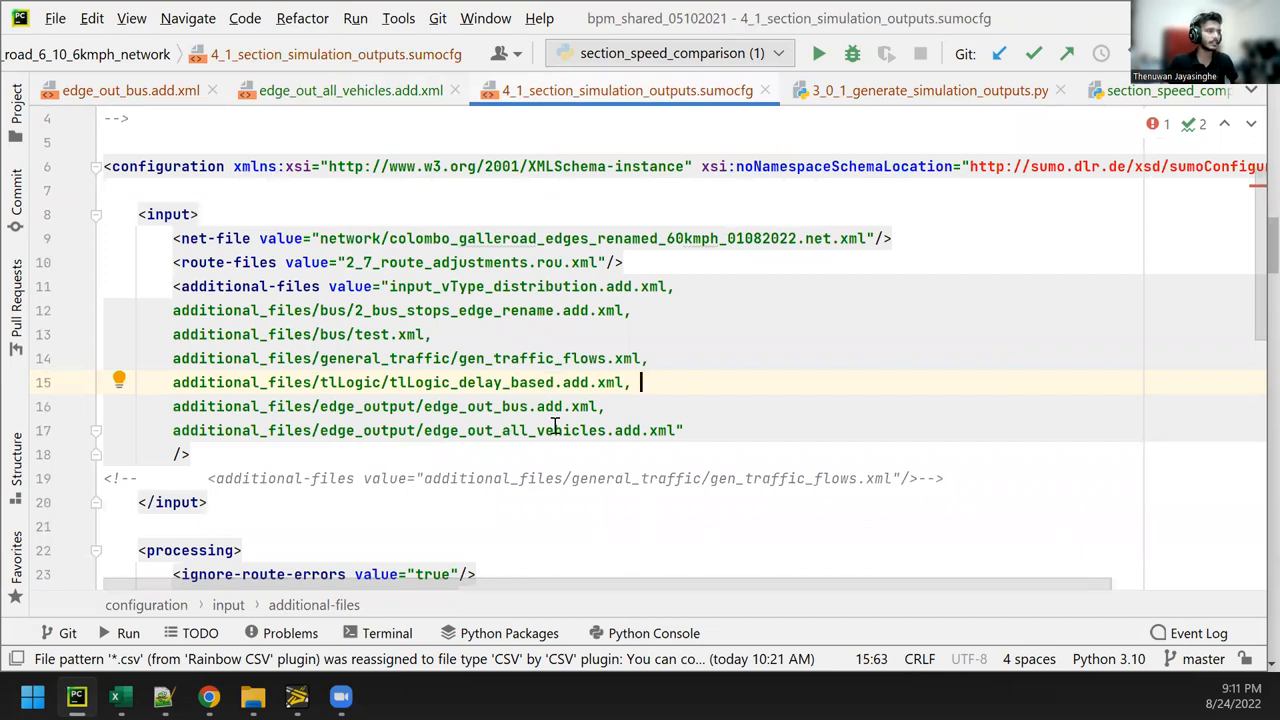
left_click(640, 407)
mouse_move(700, 430)
left_mouse_down()
mouse_move(455, 432)
mouse_move(173, 406)
left_mouse_up()
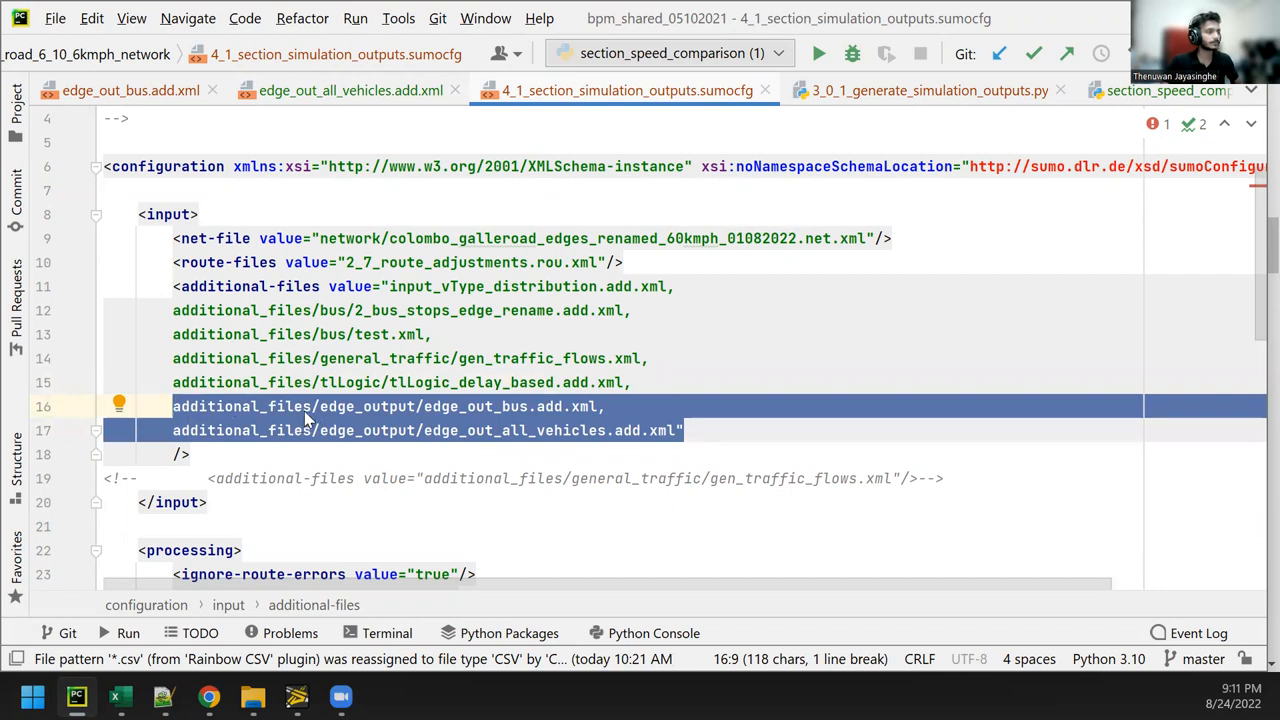
double_click(480, 406)
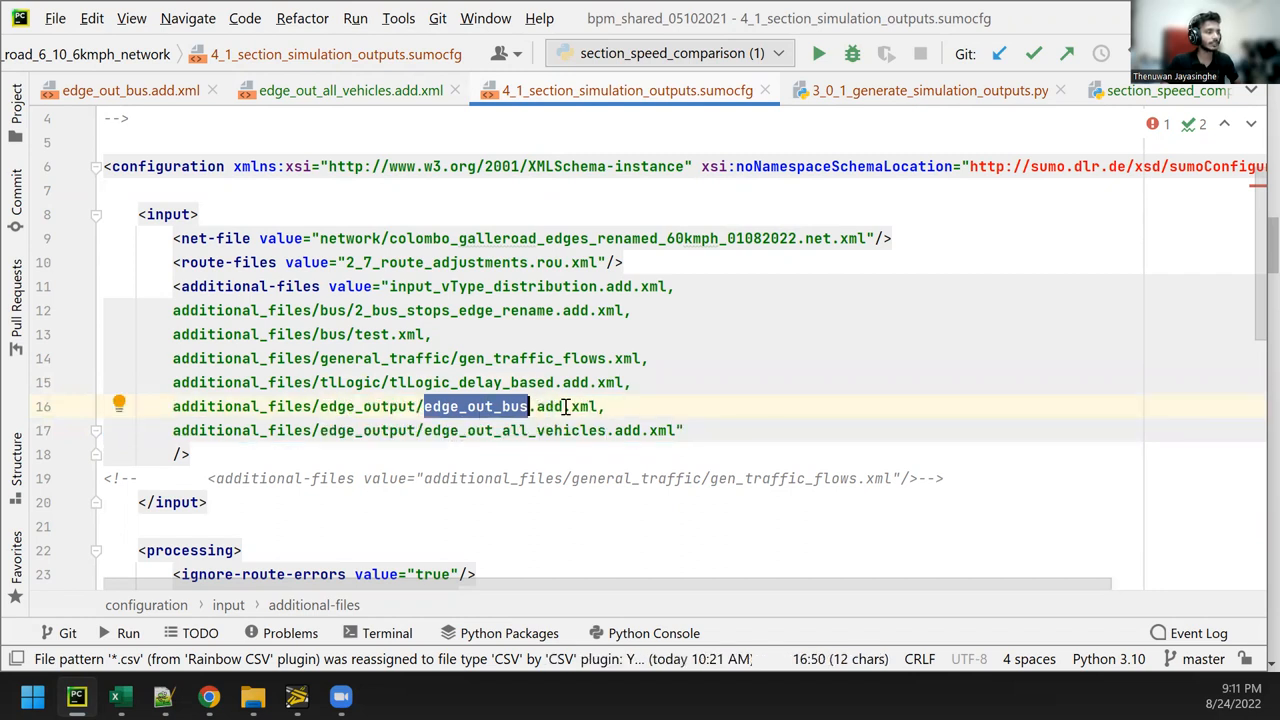
left_click(693, 432)
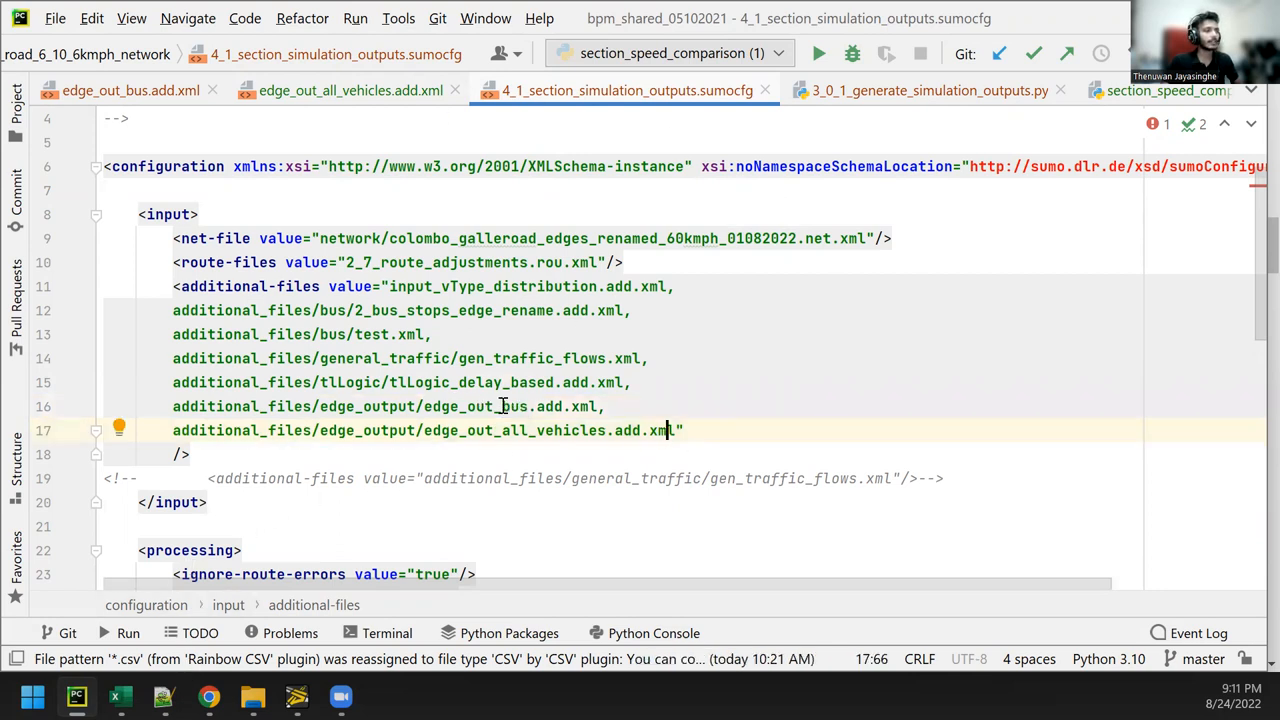
Show edge_FD_output.xml and highlight the AGGREGATED edge id in the first interval
left_click(164, 696)
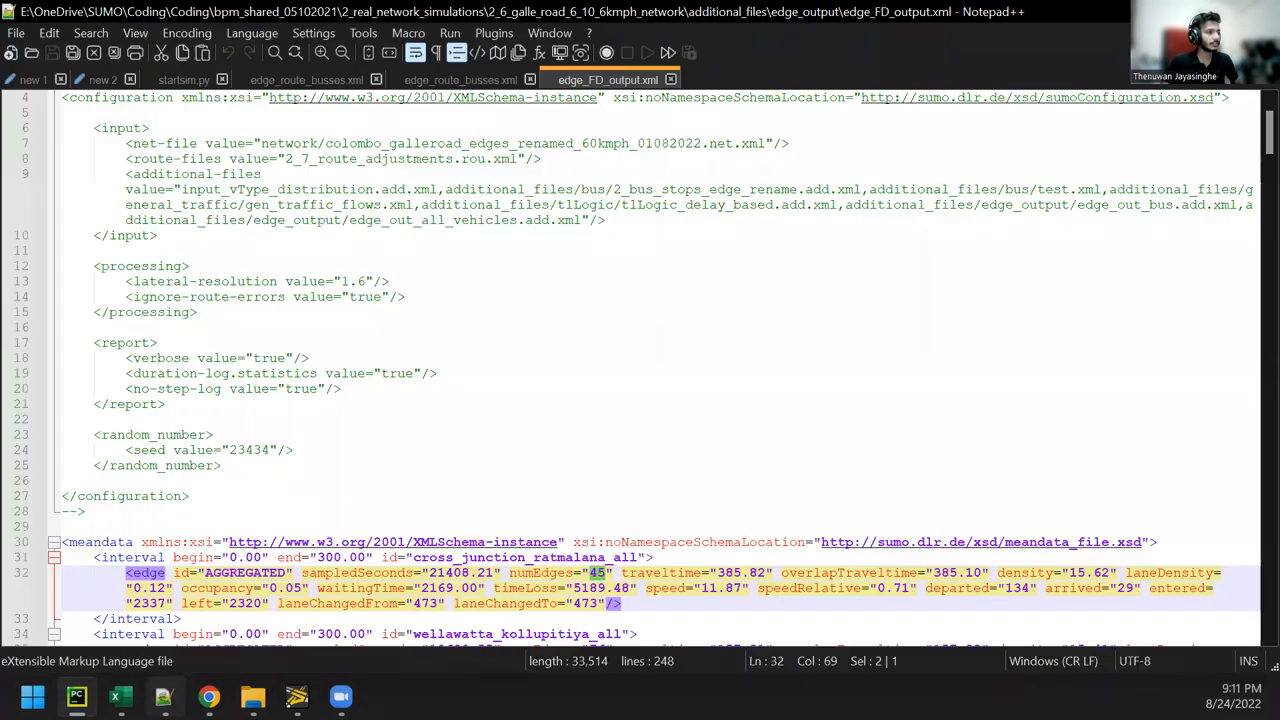
scroll(556, 344, "down", 2)
scroll(530, 434, "down", 1)
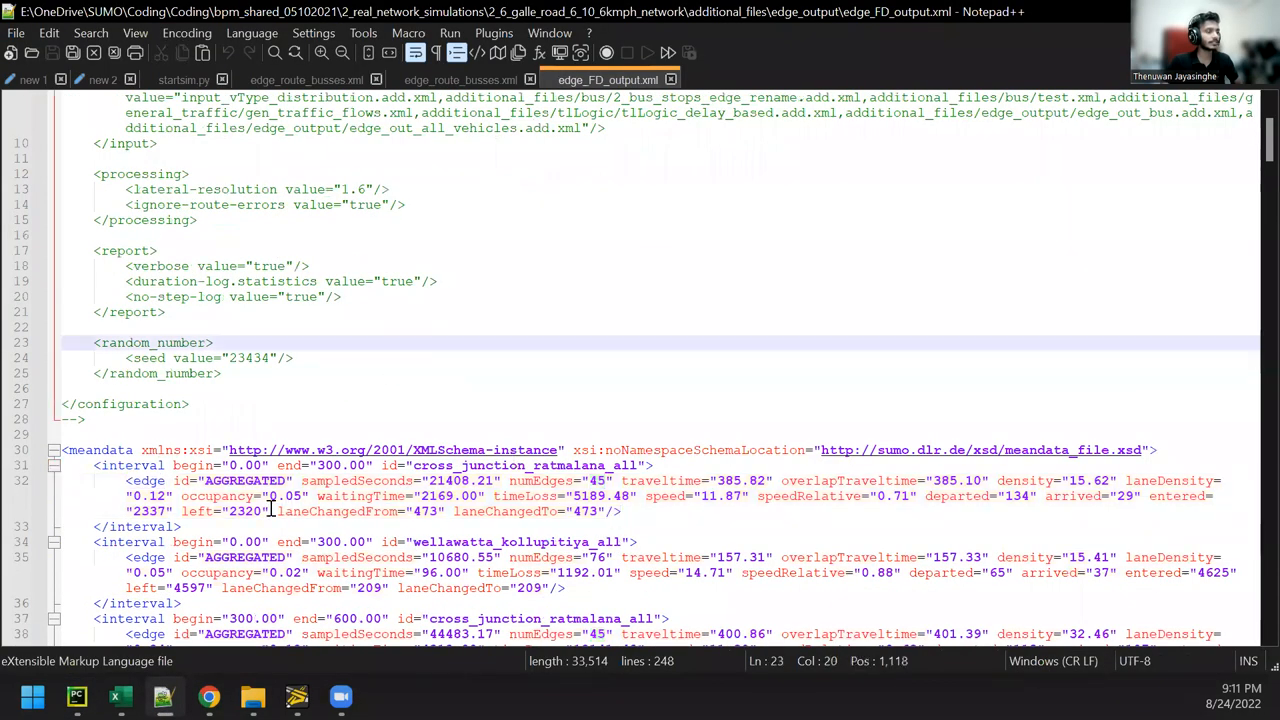
double_click(238, 481)
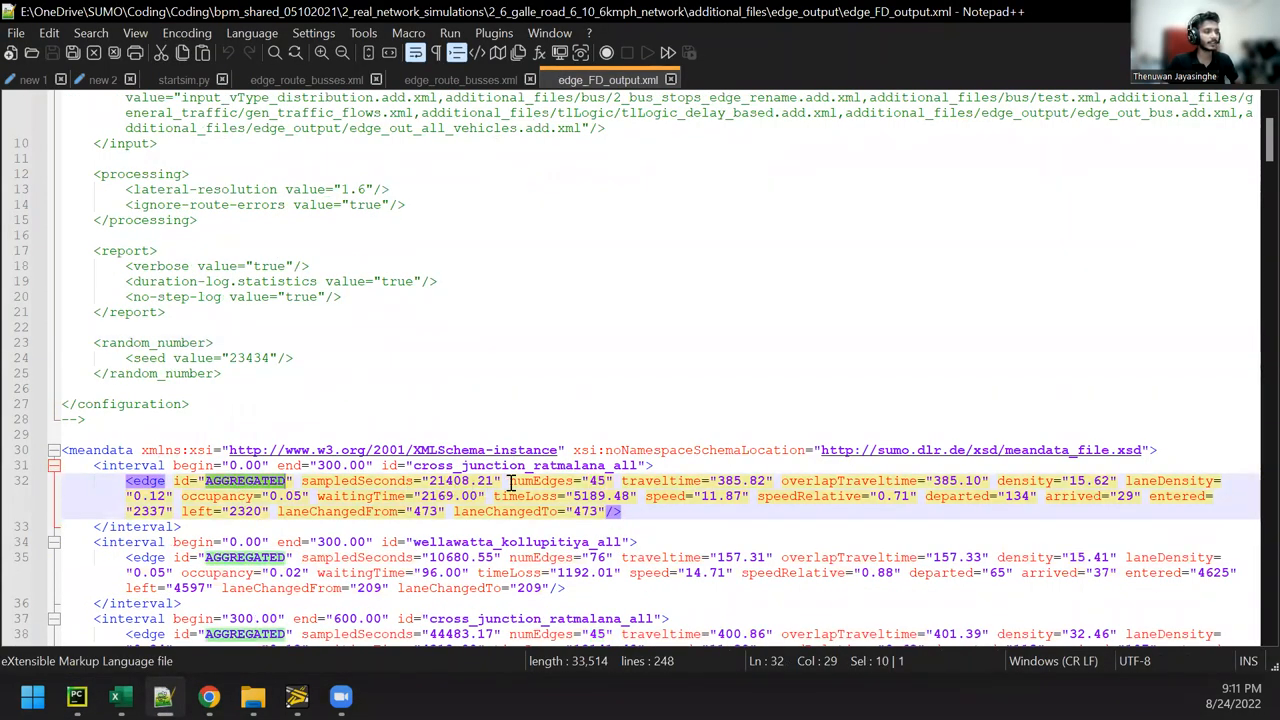
left_click(594, 342)
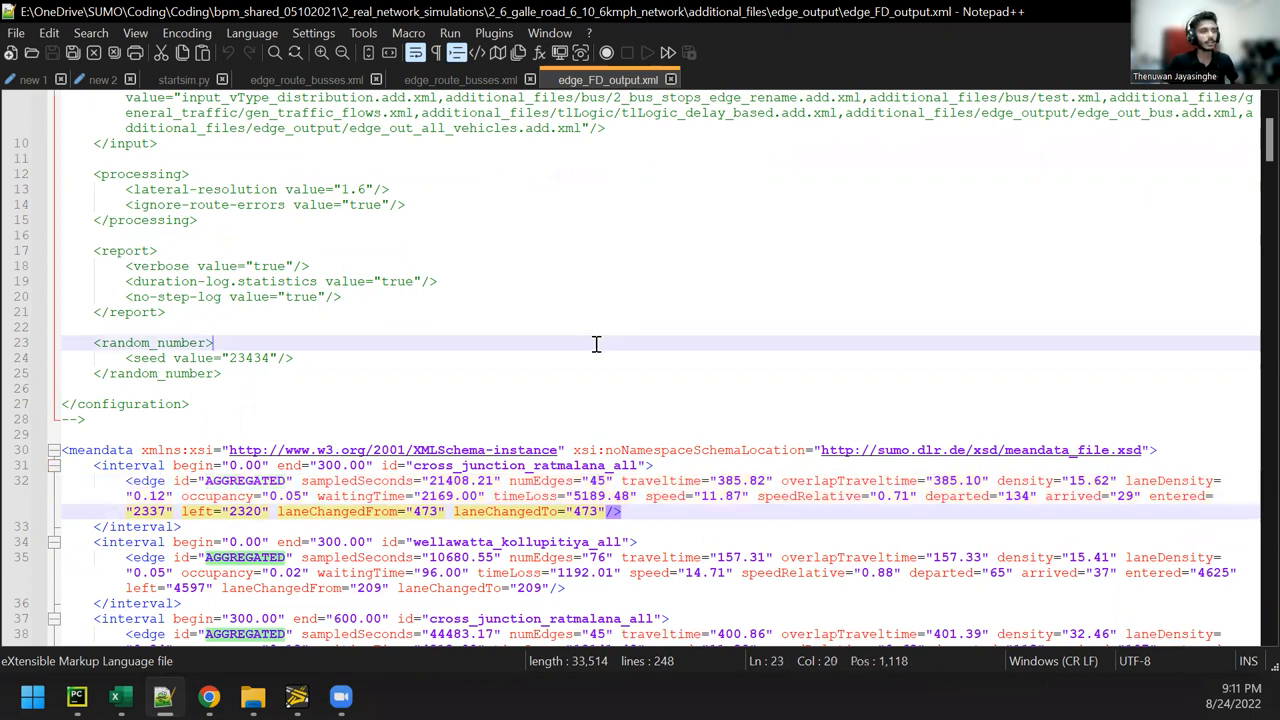
scroll(594, 342, "down", 1)
scroll(596, 339, "down", 1)
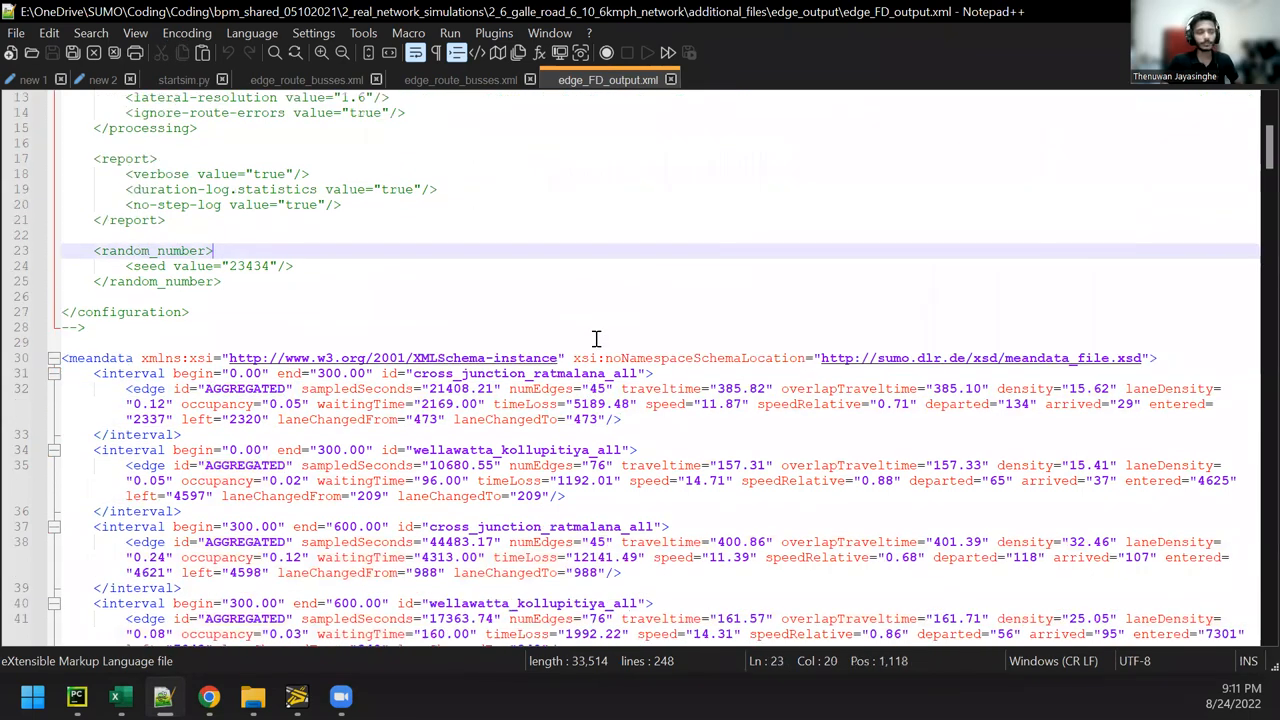